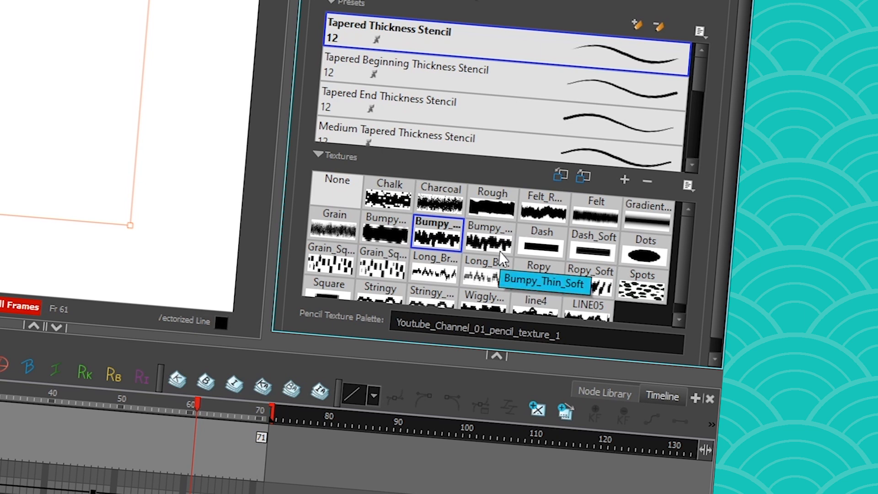
Select the line4 pencil texture and then LINE05 from the Youtube_Channel_01_pencil_texture_1 palette.
{"action": "left_click", "coordinate": [545, 312]}
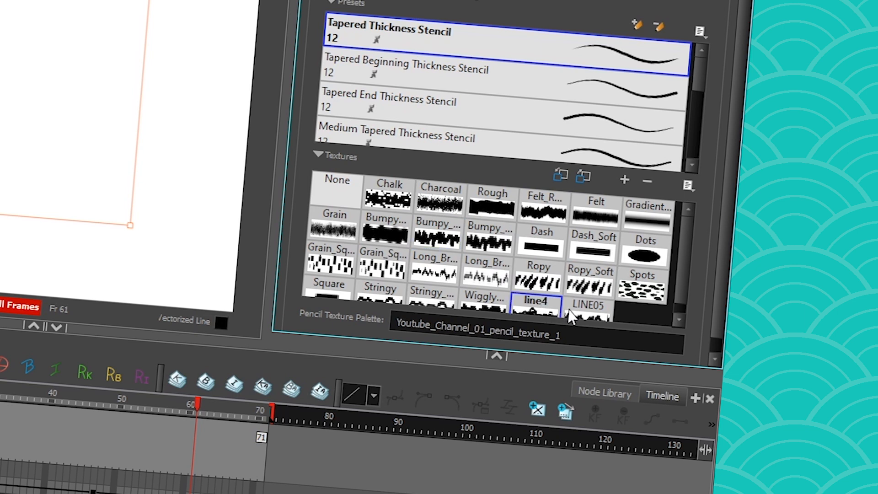
{"action": "scroll", "coordinate": [544, 311], "scroll_direction": "down", "scroll_amount": 1}
{"action": "left_click", "coordinate": [588, 304]}
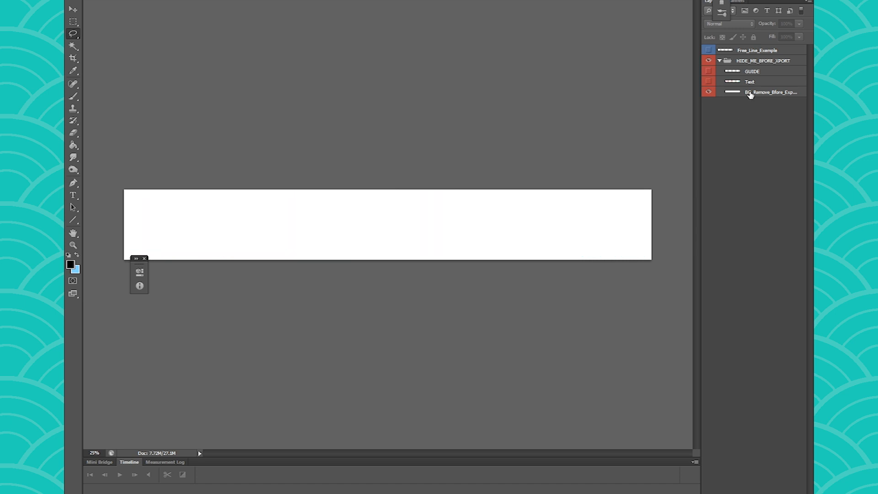
Switch to Photoshop, show the GUIDE layer over the white background and delete the rough black strokes along it.
{"action": "left_click", "coordinate": [747, 91]}
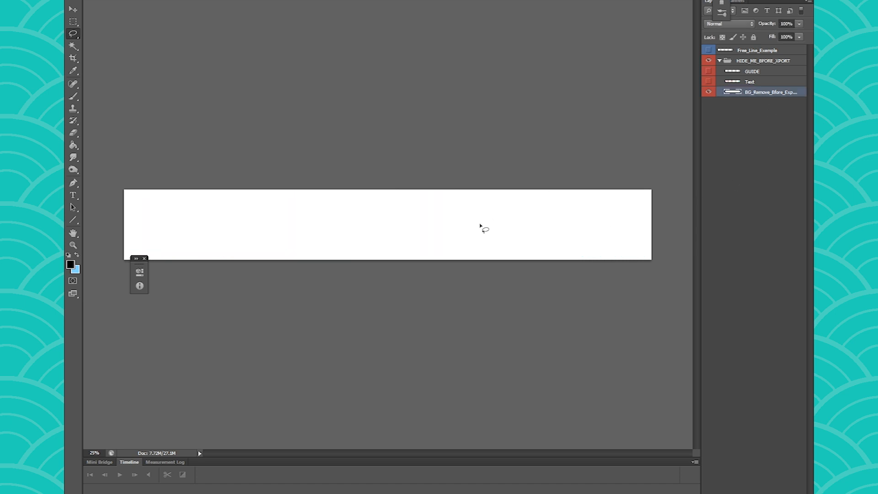
{"action": "left_click", "coordinate": [708, 71]}
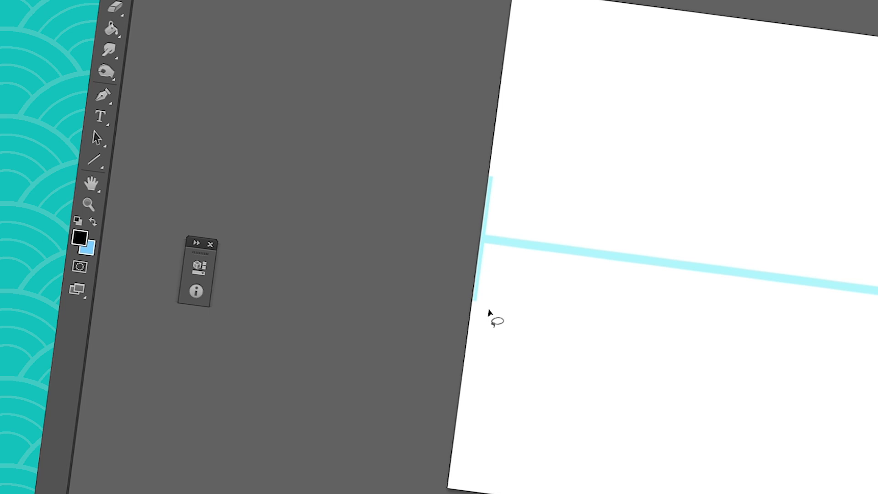
{"action": "key", "text": "ctrl+0"}
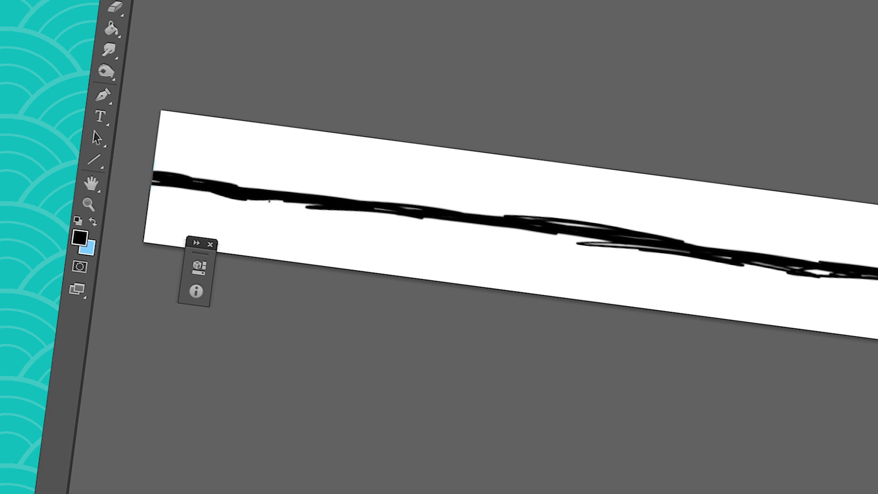
{"action": "key", "text": "Delete"}
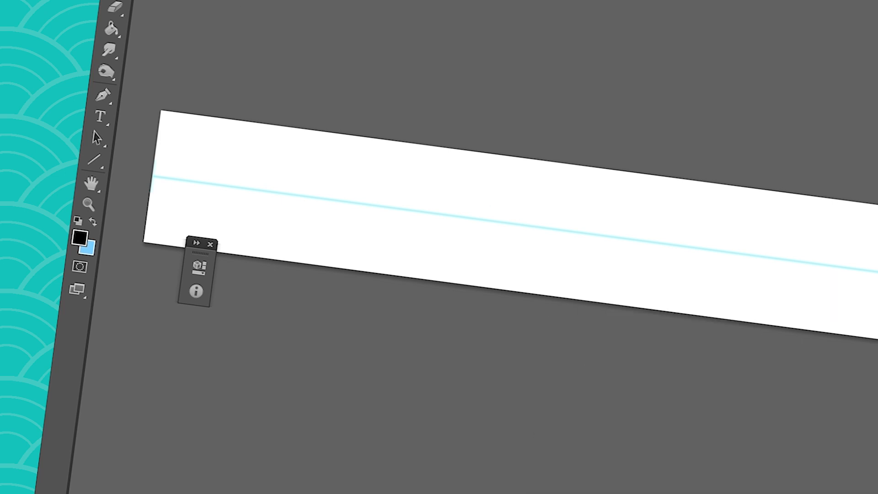
Try painting scattered strokes across the canvas with the 144 px brush preset.
{"action": "right_click", "coordinate": [410, 215]}
{"action": "left_click_drag", "start_coordinate": [605, 287], "coordinate": [597, 355]}
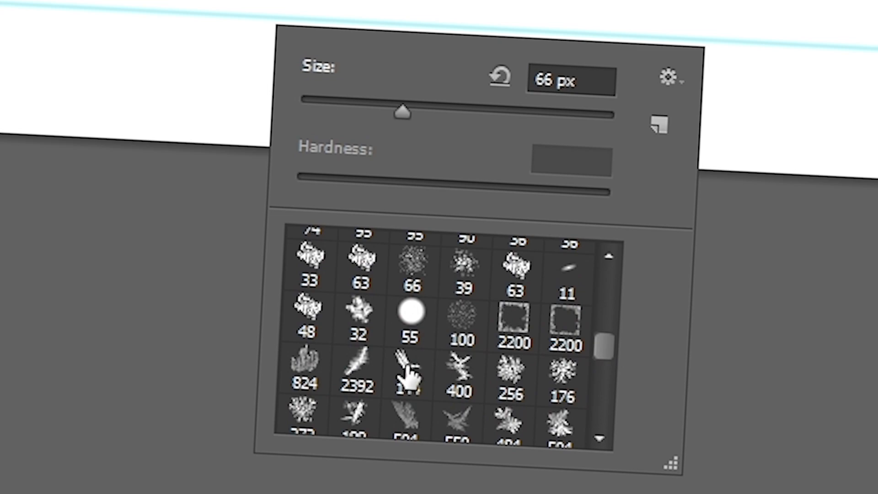
{"action": "left_click", "coordinate": [409, 368]}
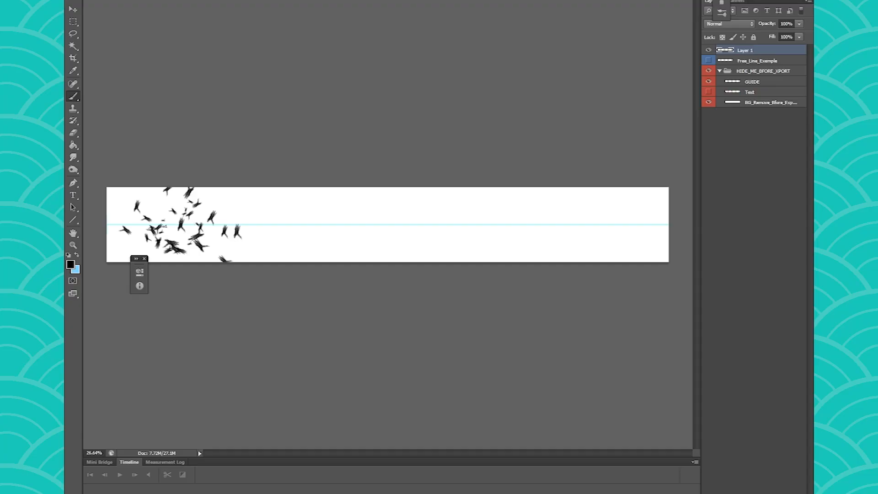
{"action": "left_click_drag", "start_coordinate": [206, 227], "coordinate": [313, 239]}
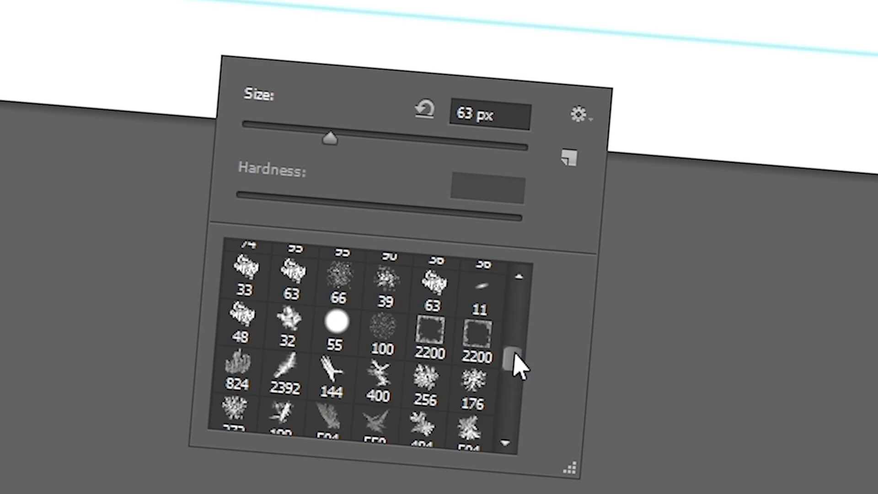
Choose a rough textured brush and paint a thick black line along the guide across the full canvas width.
{"action": "scroll", "coordinate": [515, 361], "scroll_direction": "up", "scroll_amount": 2}
{"action": "left_click", "coordinate": [359, 357]}
{"action": "left_click_drag", "start_coordinate": [216, 223], "coordinate": [258, 226]}
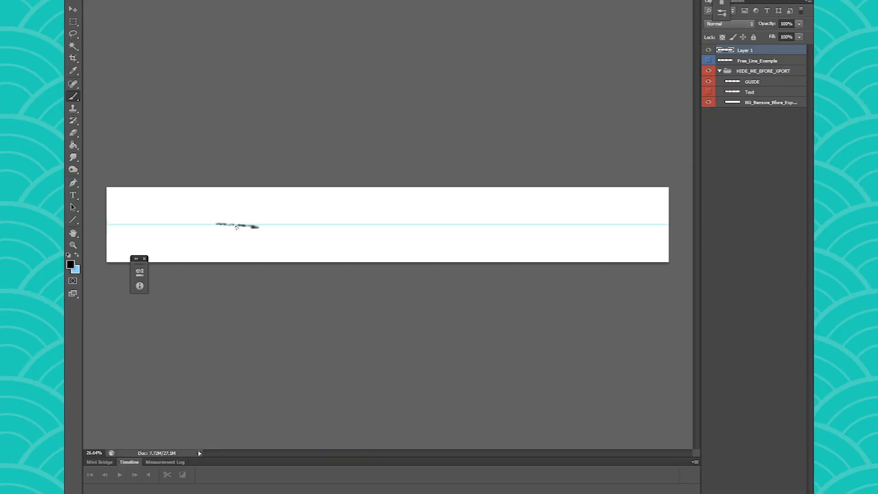
{"action": "key", "text": "ctrl+z"}
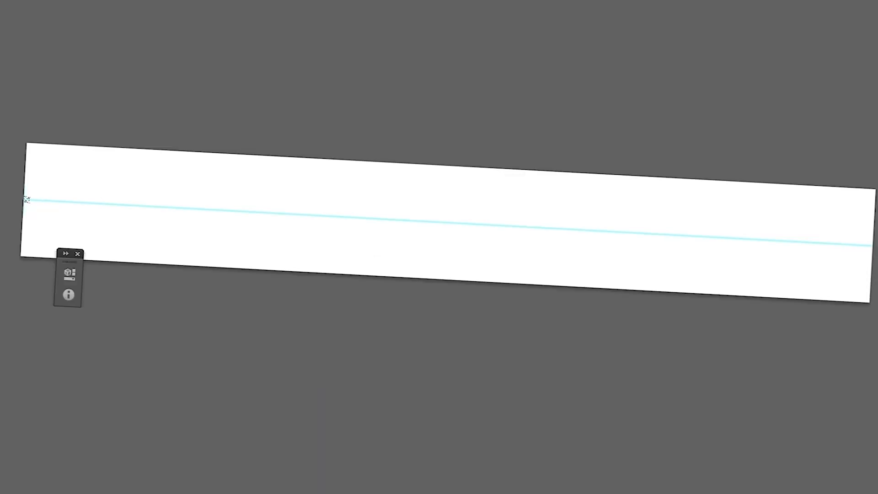
{"action": "left_click_drag", "start_coordinate": [26, 200], "coordinate": [688, 232]}
{"action": "mouse_move", "coordinate": [618, 235]}
{"action": "left_mouse_down"}
{"action": "mouse_move", "coordinate": [863, 246]}
{"action": "mouse_move", "coordinate": [54, 200]}
{"action": "mouse_move", "coordinate": [440, 230]}
{"action": "mouse_move", "coordinate": [83, 196]}
{"action": "left_mouse_up"}
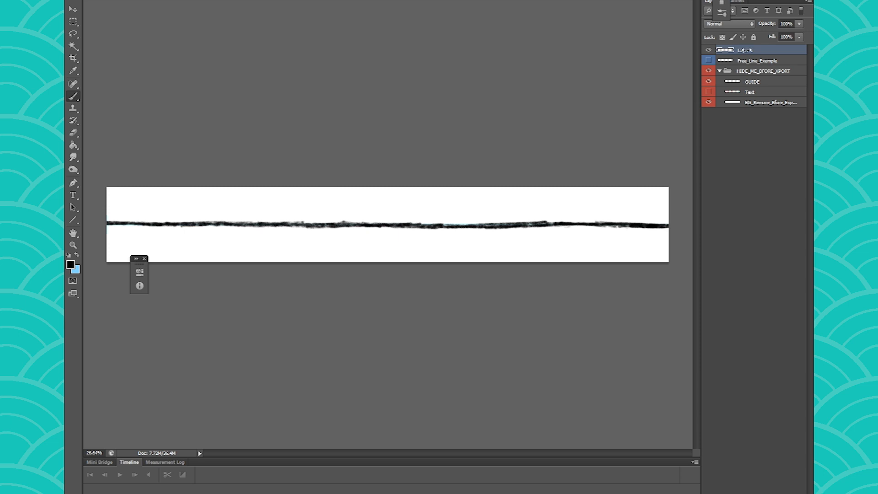
Apply the Offset filter to Layer 1, shifting the painted line horizontally so its end seam falls inside the canvas.
{"action": "left_click", "coordinate": [212, 0]}
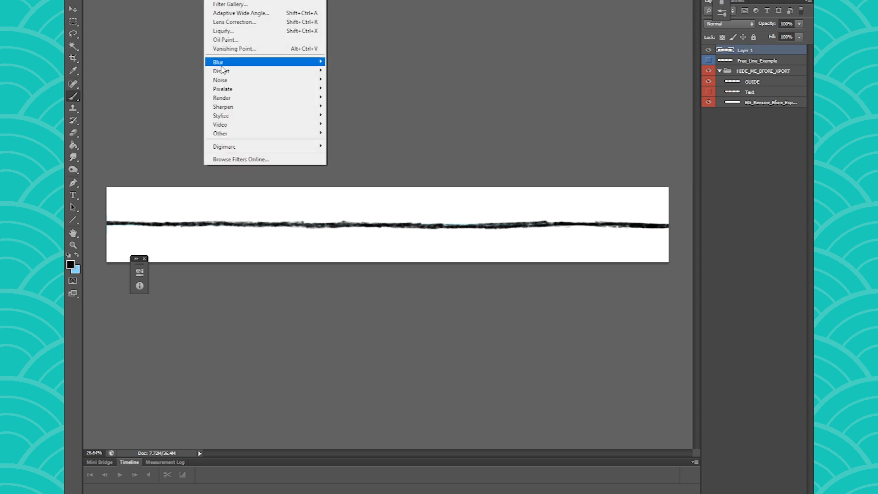
{"action": "mouse_move", "coordinate": [248, 134]}
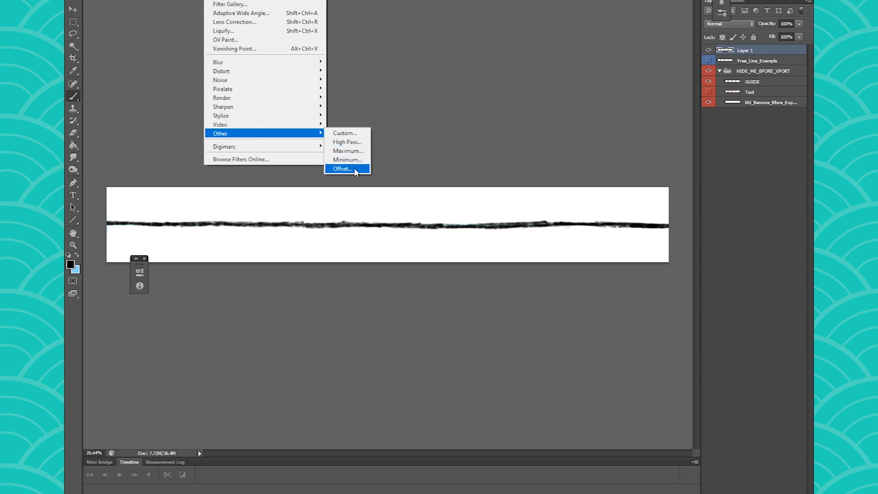
{"action": "left_click", "coordinate": [359, 169]}
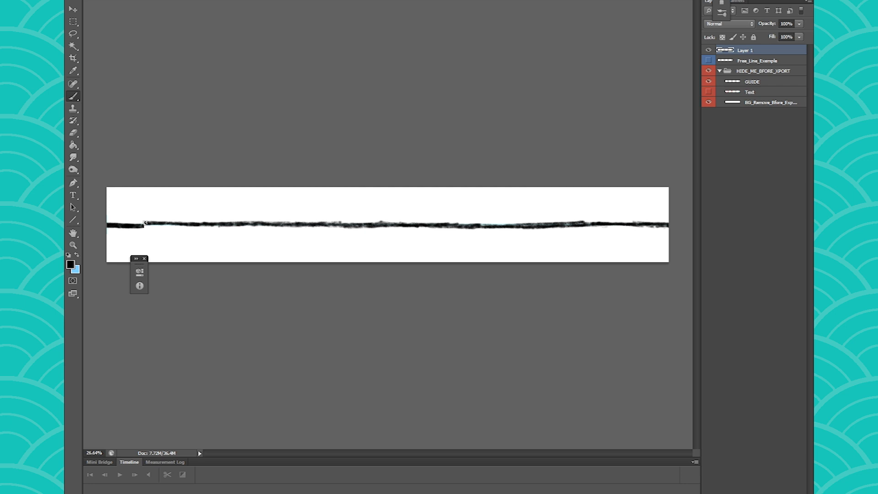
Hide Layer 1, apply the same horizontal Offset filter to the GUIDE layer, and show Layer 1 again.
{"action": "left_click", "coordinate": [708, 50]}
{"action": "left_click", "coordinate": [749, 81]}
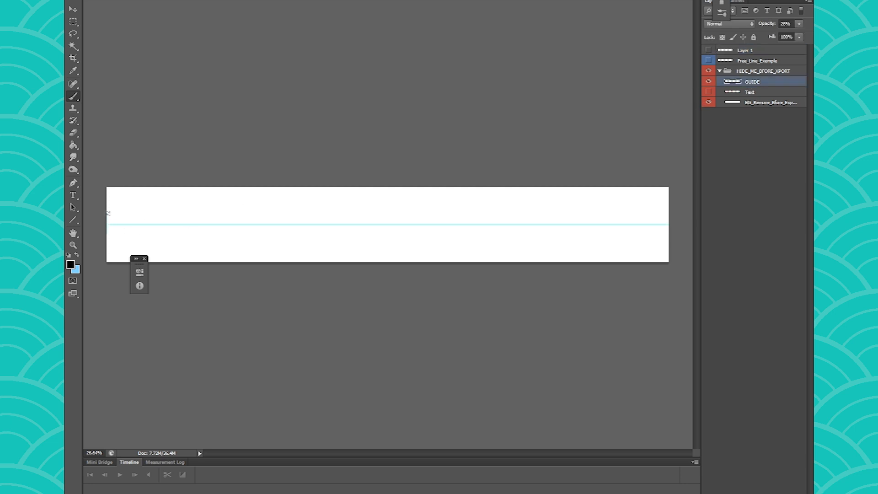
{"action": "left_click", "coordinate": [213, 0]}
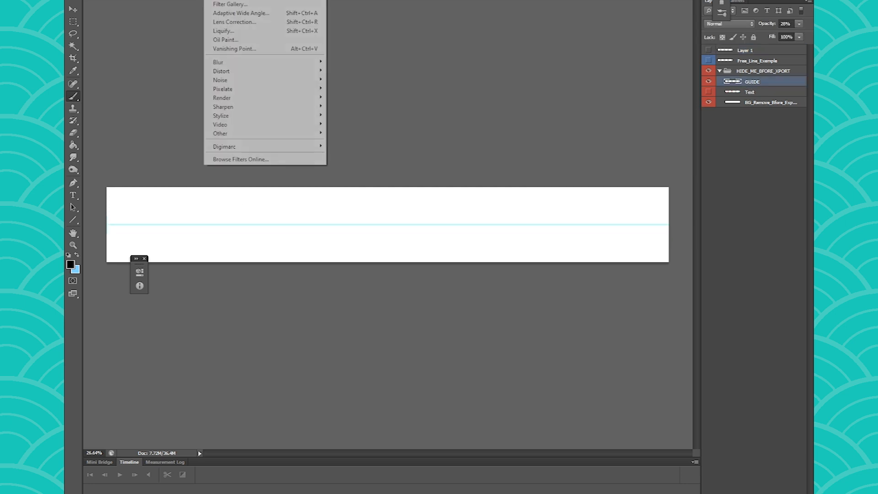
{"action": "mouse_move", "coordinate": [227, 136]}
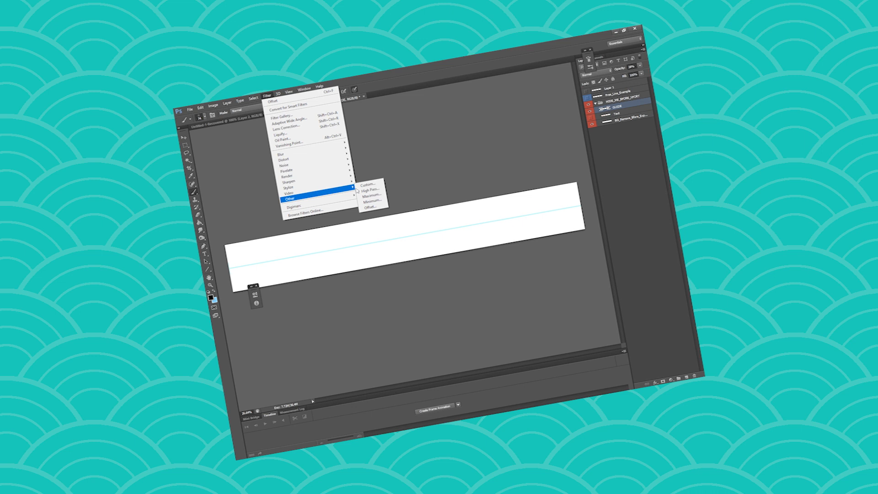
{"action": "left_click", "coordinate": [383, 206]}
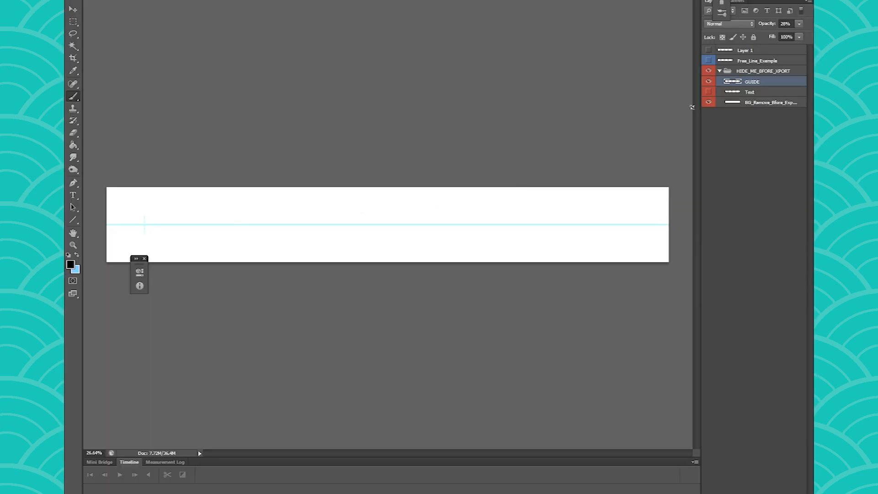
{"action": "left_click", "coordinate": [708, 50]}
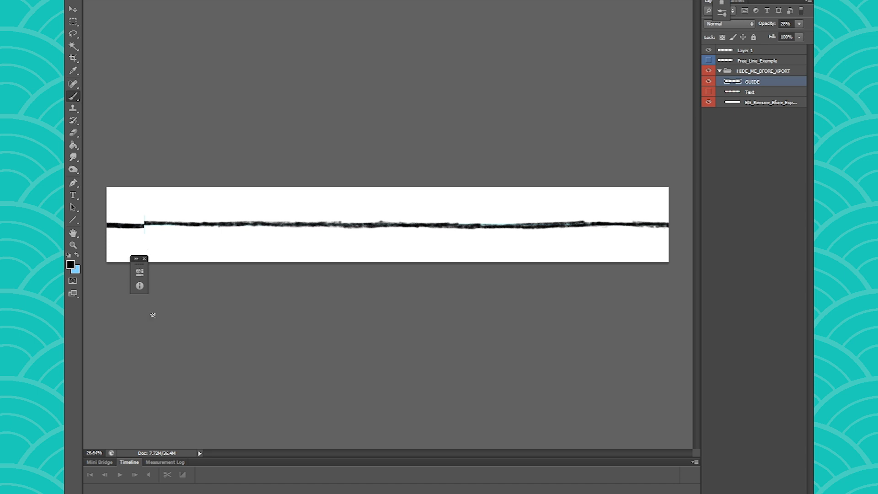
Lasso the line end left of the seam on Layer 1 and warp it upward to meet the segment beyond the guide mark.
{"action": "scroll", "coordinate": [137, 216], "scroll_direction": "up", "scroll_amount": 8}
{"action": "left_click", "coordinate": [73, 34]}
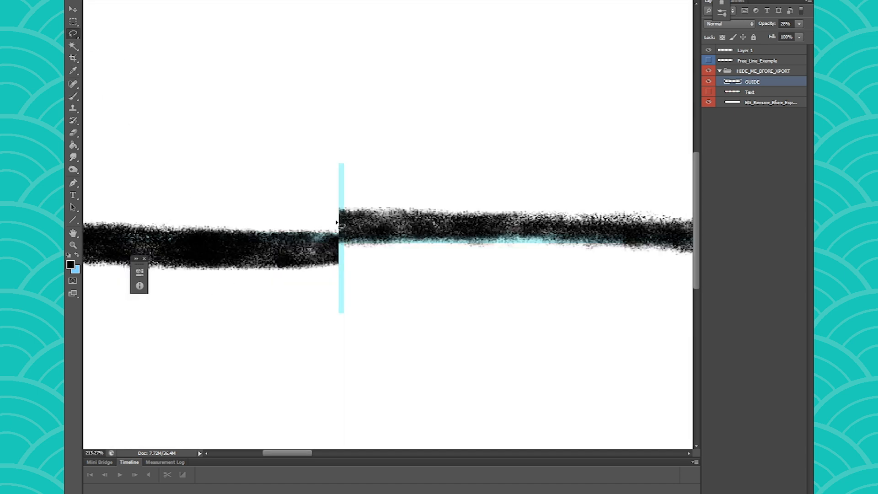
{"action": "right_click", "coordinate": [260, 216]}
{"action": "left_click", "coordinate": [281, 346]}
{"action": "left_click", "coordinate": [297, 247]}
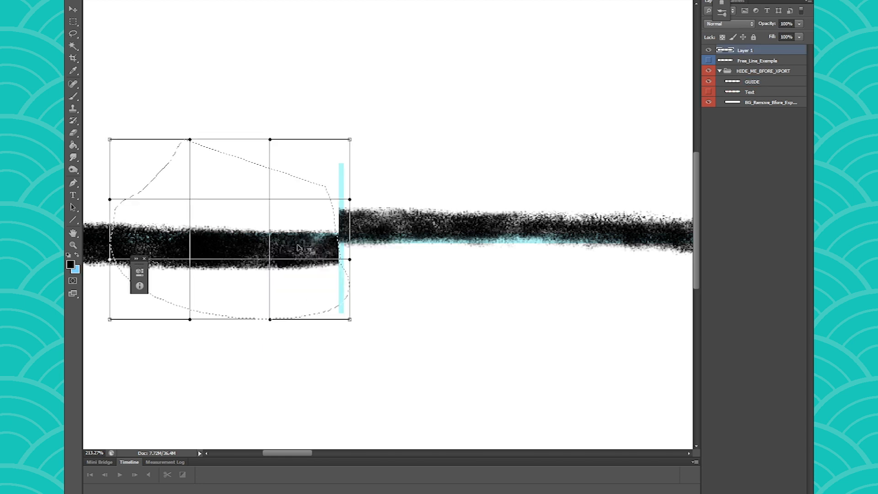
{"action": "left_click_drag", "start_coordinate": [297, 247], "coordinate": [298, 234]}
{"action": "left_click_drag", "start_coordinate": [351, 192], "coordinate": [350, 162]}
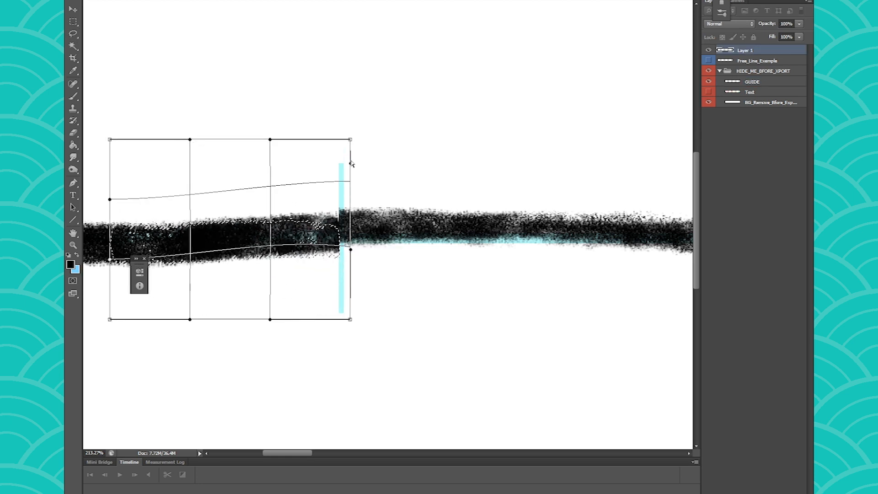
{"action": "key", "text": "Return"}
{"action": "key", "text": "b"}
Collapse and hide the HIDE_ME_BFORE_XPORT group, leaving only the painted line on transparency.
{"action": "key", "text": "ctrl+0"}
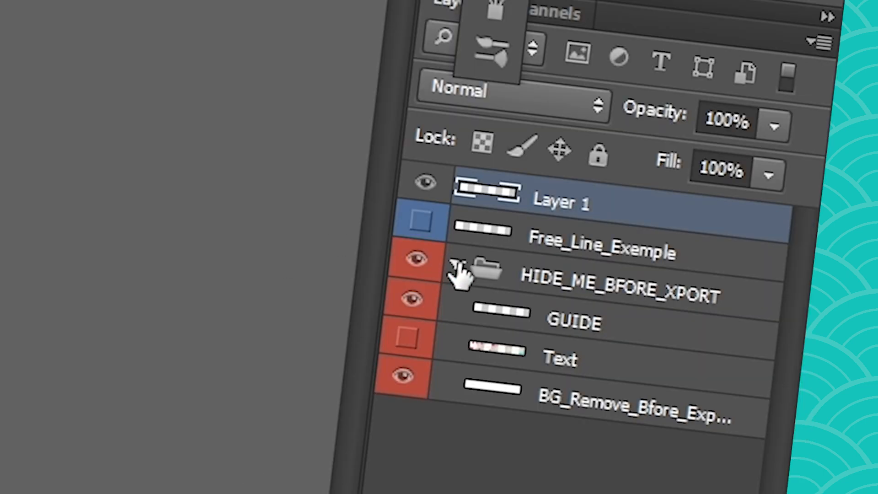
{"action": "left_click", "coordinate": [719, 70]}
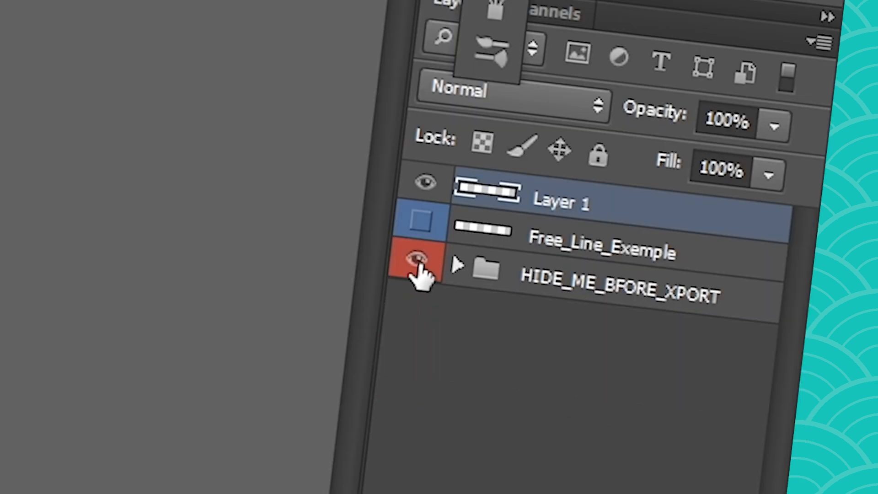
{"action": "left_click", "coordinate": [417, 261]}
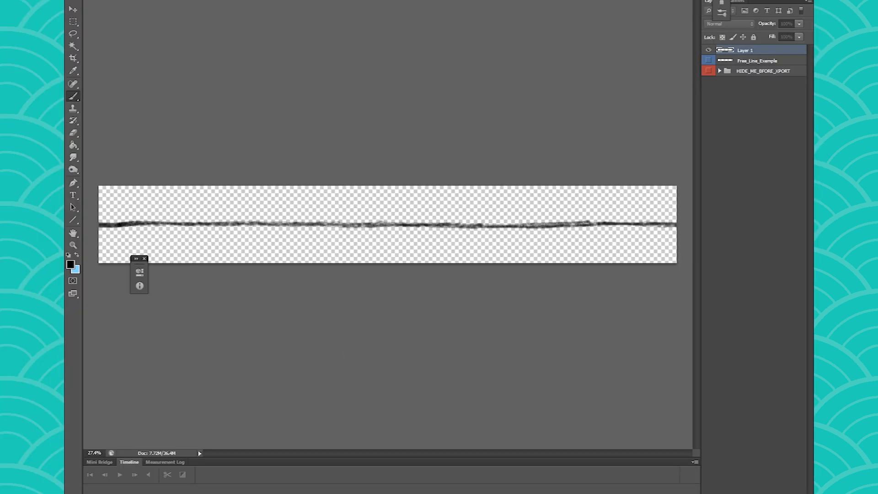
Duplicate the painted line layer twice to darken it, and merge the three copies into one layer.
{"action": "key", "text": "ctrl+j"}
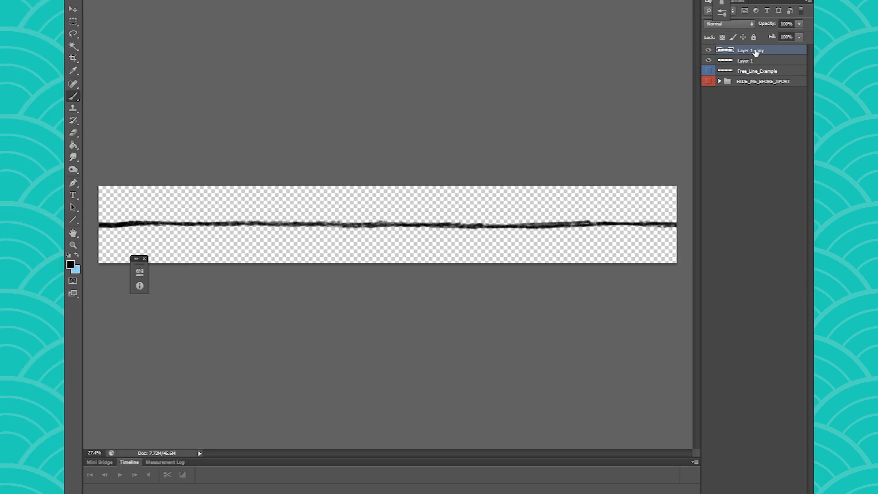
{"action": "right_click", "coordinate": [756, 52]}
{"action": "left_click", "coordinate": [758, 78]}
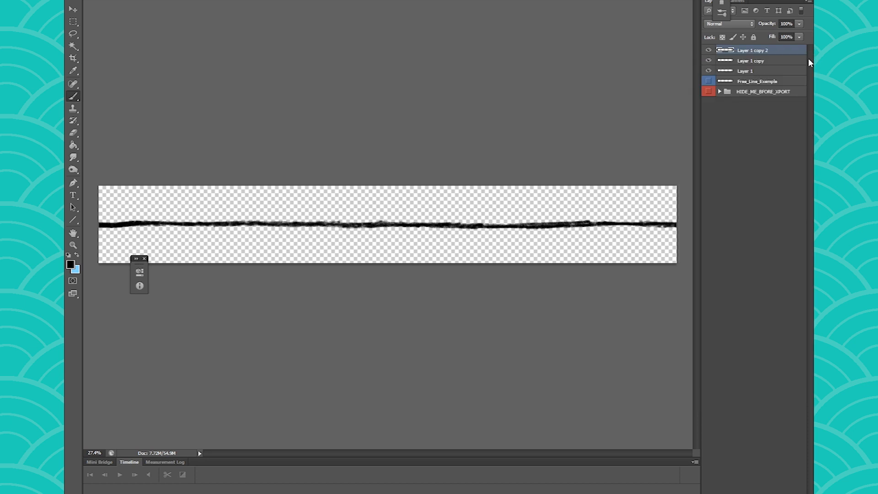
{"action": "left_click", "coordinate": [756, 71], "text": "shift"}
{"action": "right_click", "coordinate": [756, 71]}
{"action": "left_click", "coordinate": [708, 220]}
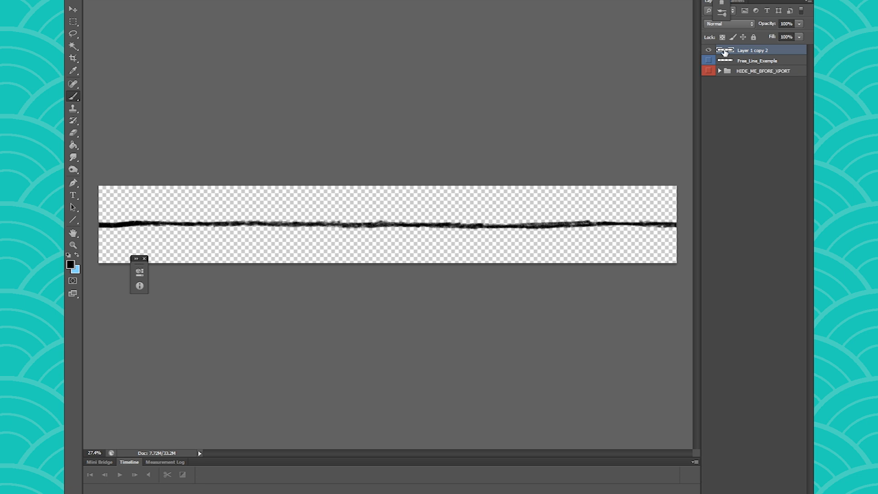
Trim the canvas to the bounds of the painted line.
{"action": "left_click", "coordinate": [130, 1]}
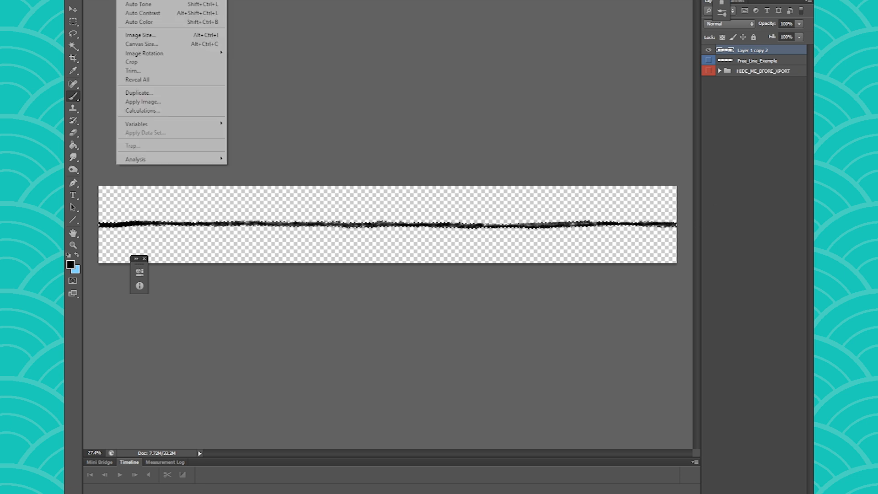
{"action": "left_click", "coordinate": [133, 70]}
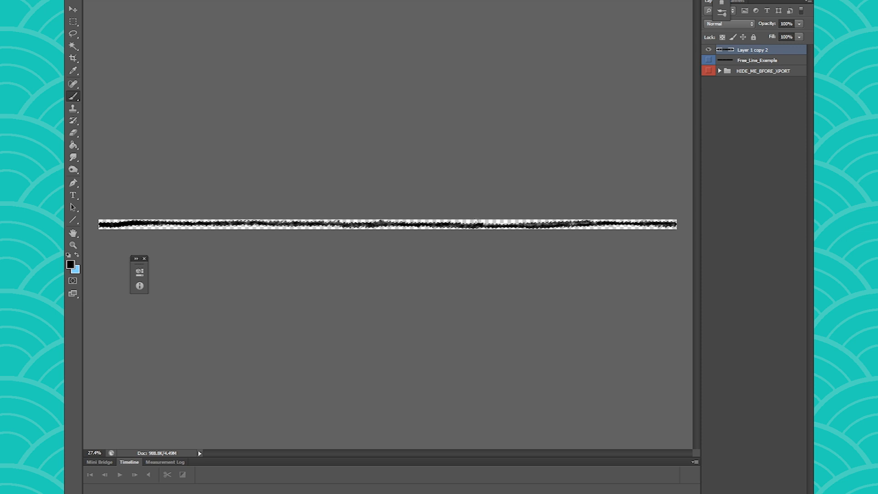
Save a PNG copy of the trimmed line to the Desktop with the file name LINE_06.
{"action": "left_click", "coordinate": [90, 0]}
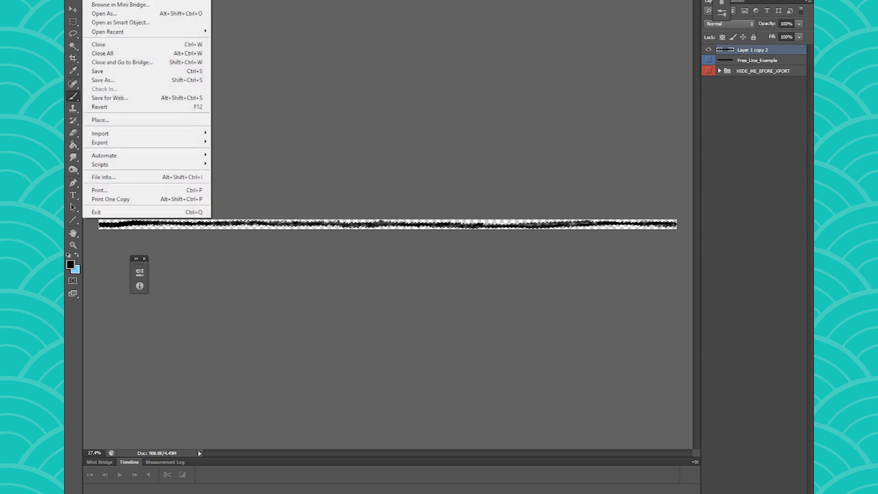
{"action": "left_click", "coordinate": [98, 80]}
{"action": "left_click", "coordinate": [413, 233]}
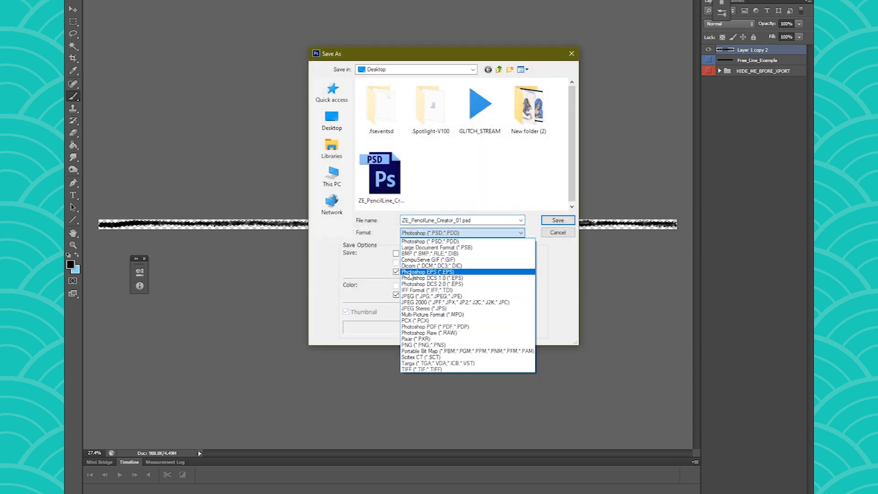
{"action": "left_click", "coordinate": [409, 345]}
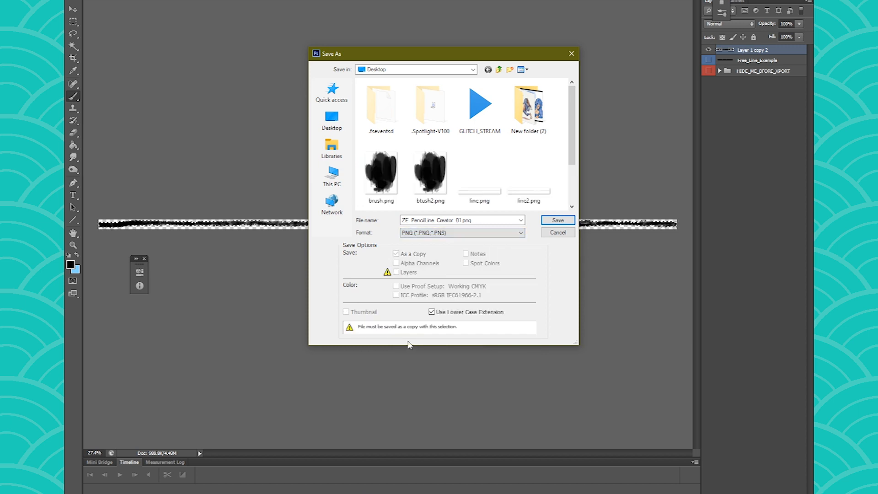
{"action": "double_click", "coordinate": [461, 220]}
{"action": "type", "text": "LINE"}
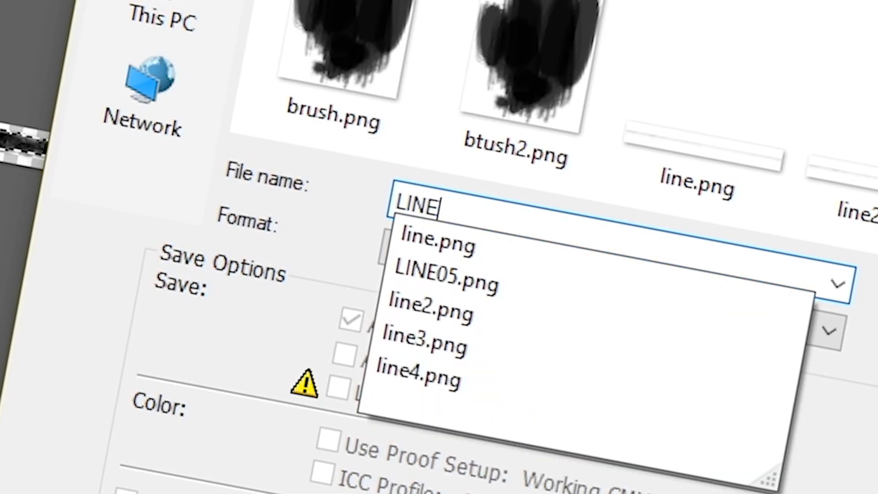
{"action": "type", "text": "_06"}
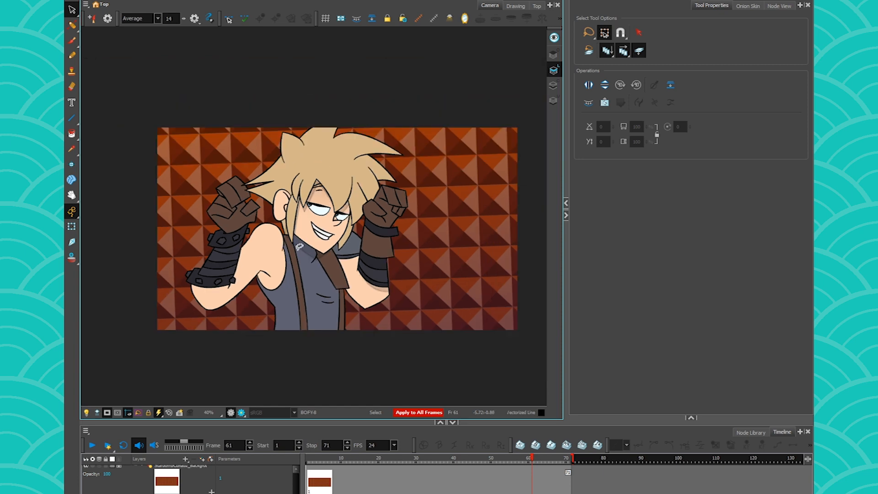
Switch to Toon Boom Harmony, select all the character artwork, and import LINE_06.png as a new pencil texture.
{"action": "mouse_move", "coordinate": [103, 192]}
{"action": "left_mouse_down"}
{"action": "mouse_move", "coordinate": [131, 108]}
{"action": "mouse_move", "coordinate": [71, 217]}
{"action": "mouse_move", "coordinate": [84, 222]}
{"action": "left_mouse_up"}
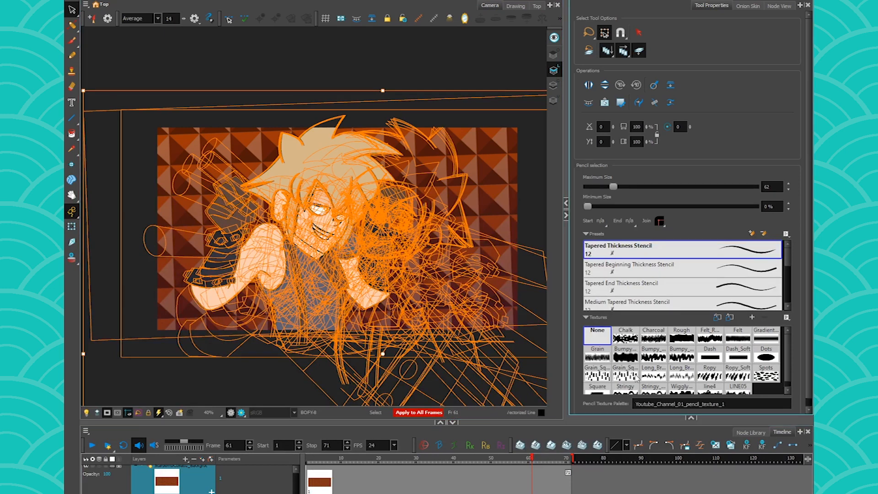
{"action": "left_click", "coordinate": [787, 317]}
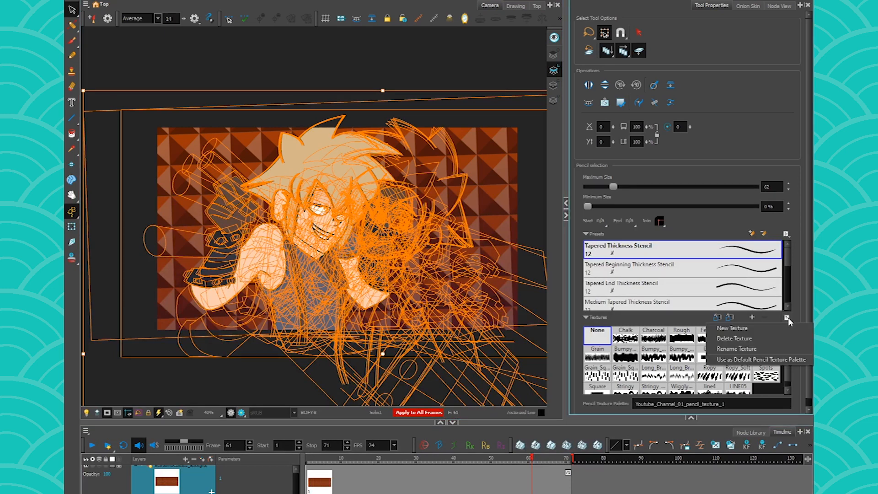
{"action": "left_click", "coordinate": [765, 328]}
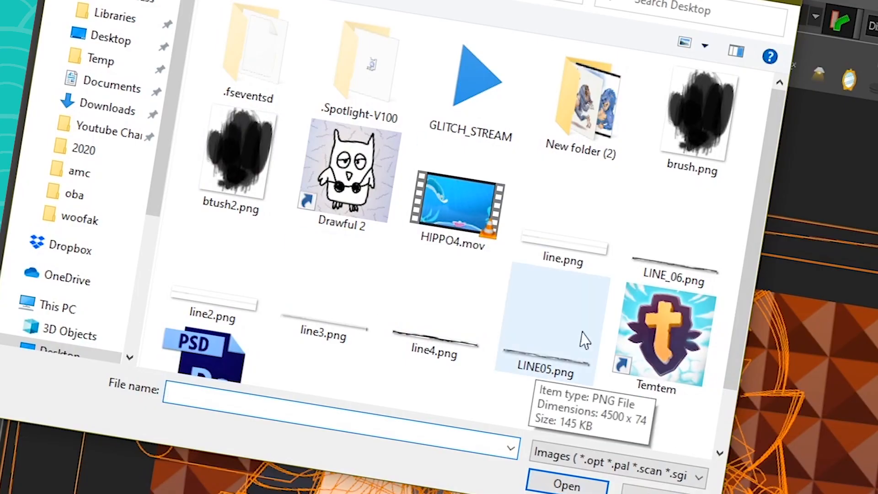
{"action": "left_click", "coordinate": [694, 269]}
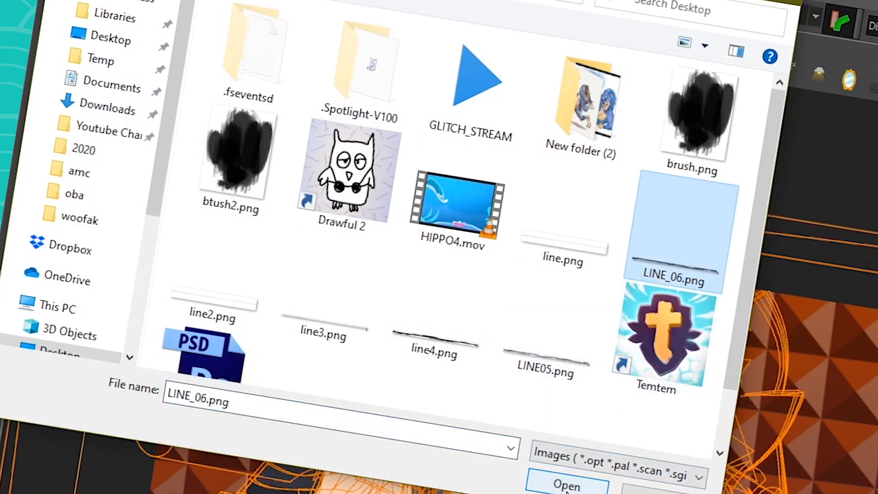
{"action": "left_click", "coordinate": [566, 485]}
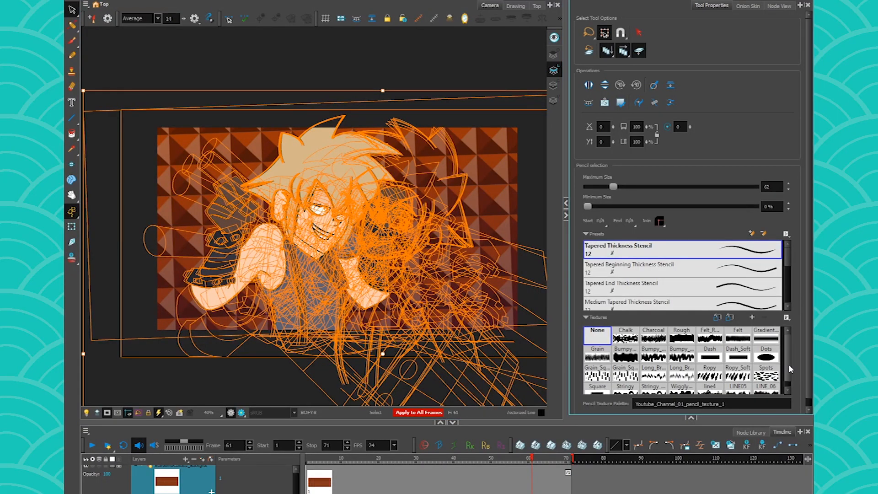
Apply the LINE_06 texture to the selected character lines and inspect the linework on the face and hair.
{"action": "scroll", "coordinate": [771, 389], "scroll_direction": "down", "scroll_amount": 1}
{"action": "left_click", "coordinate": [771, 389]}
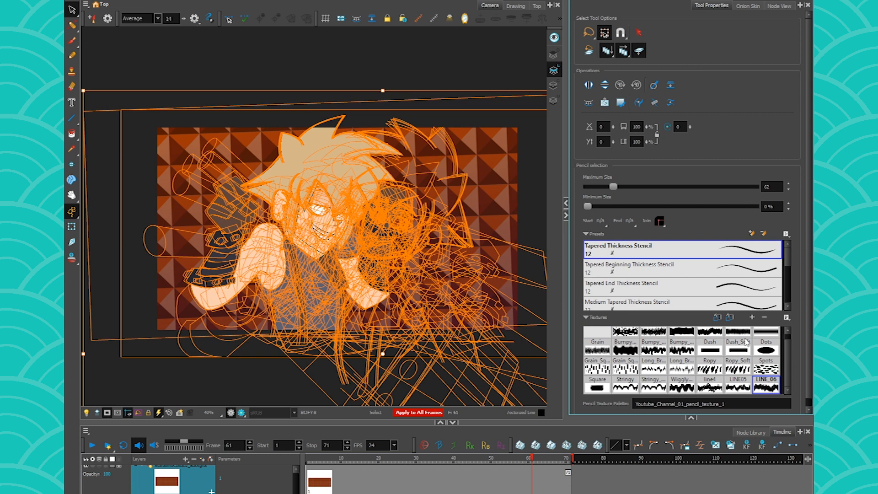
{"action": "left_click", "coordinate": [321, 76]}
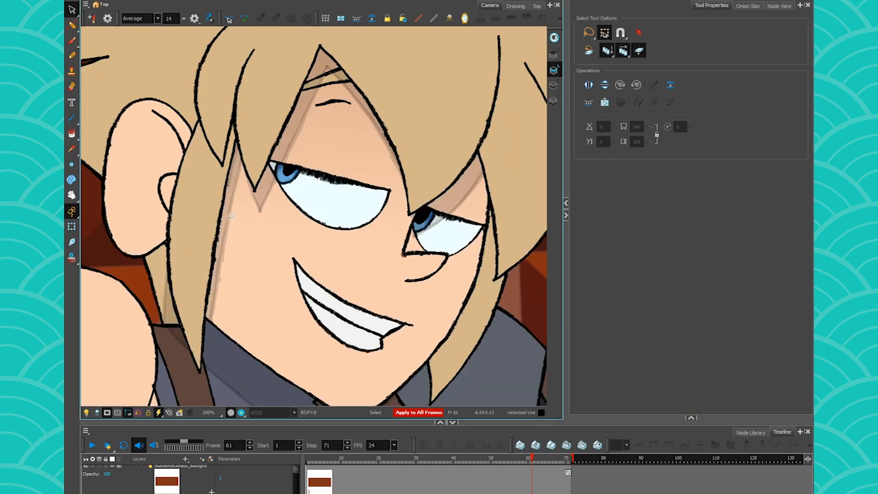
{"action": "scroll", "coordinate": [231, 215], "scroll_direction": "down", "scroll_amount": 2}
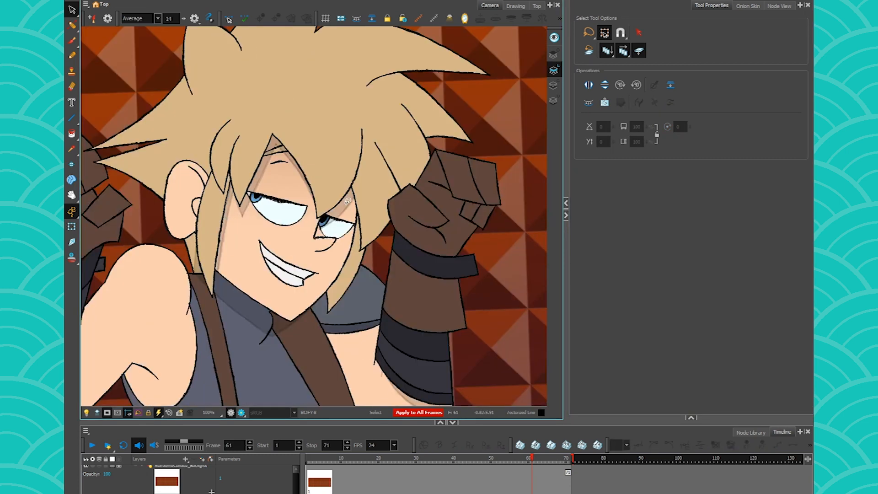
{"action": "scroll", "coordinate": [361, 158], "scroll_direction": "up", "scroll_amount": 2}
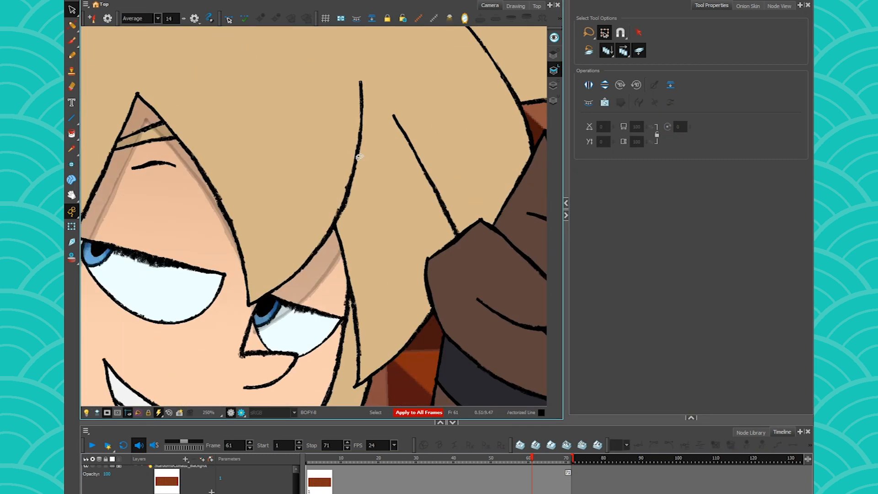
{"action": "scroll", "coordinate": [355, 159], "scroll_direction": "down", "scroll_amount": 2}
Switch to the render preview, apply the line4 texture to the selected character lines, and inspect the linework around the eyes.
{"action": "left_click", "coordinate": [241, 413]}
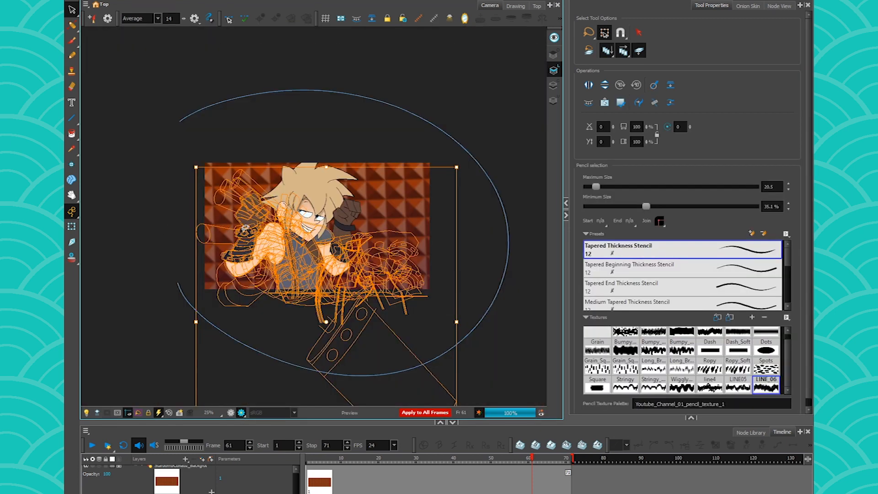
{"action": "scroll", "coordinate": [285, 241], "scroll_direction": "up", "scroll_amount": 2}
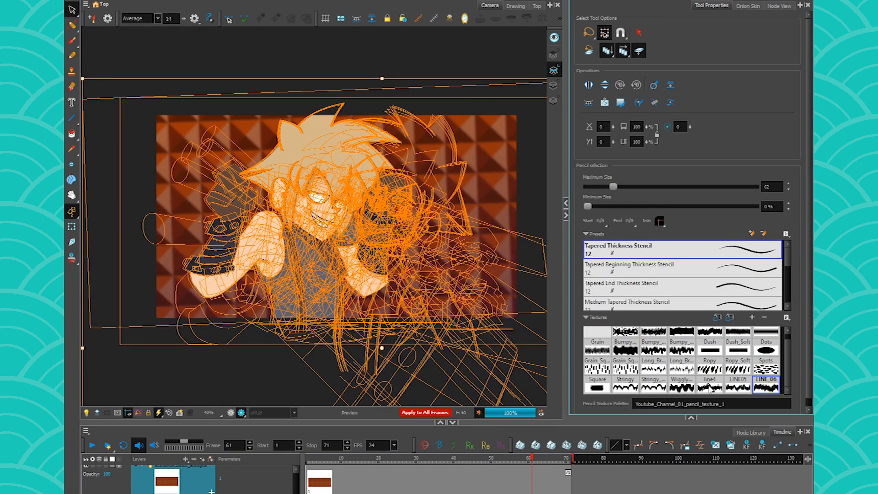
{"action": "left_click", "coordinate": [710, 387]}
{"action": "left_click", "coordinate": [251, 58]}
{"action": "scroll", "coordinate": [301, 204], "scroll_direction": "up", "scroll_amount": 3}
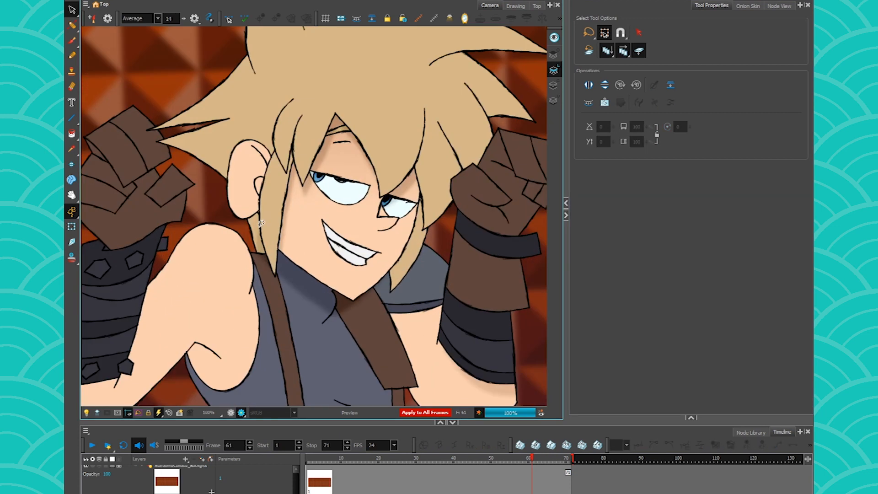
{"action": "scroll", "coordinate": [264, 223], "scroll_direction": "up", "scroll_amount": 3}
{"action": "scroll", "coordinate": [160, 278], "scroll_direction": "down", "scroll_amount": 3}
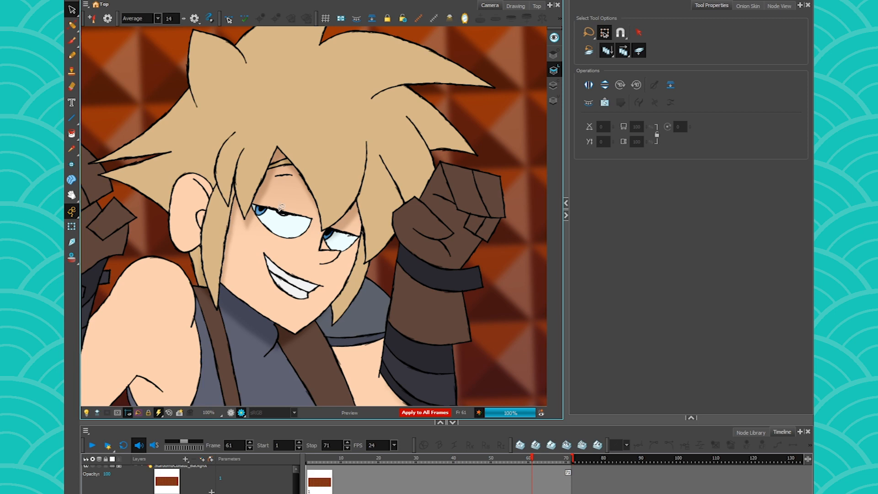
{"action": "scroll", "coordinate": [271, 220], "scroll_direction": "up", "scroll_amount": 4}
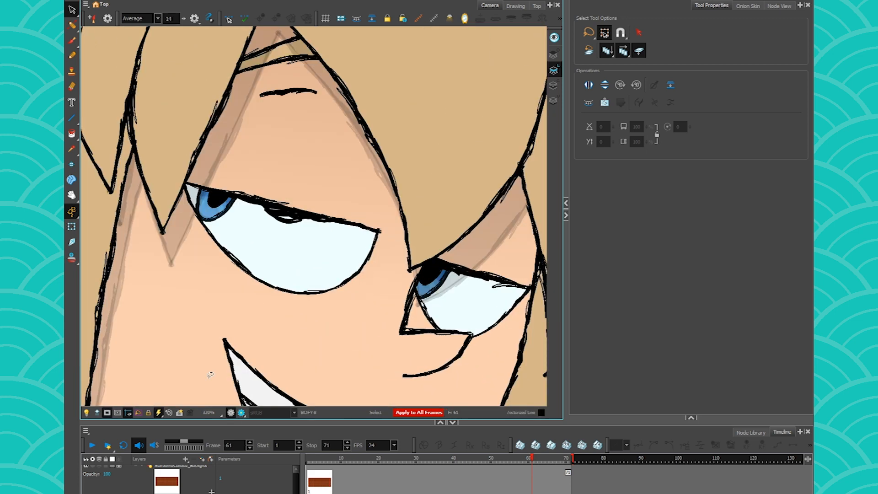
{"action": "left_click", "coordinate": [72, 26]}
{"action": "left_click", "coordinate": [106, 45]}
{"action": "left_click", "coordinate": [278, 208]}
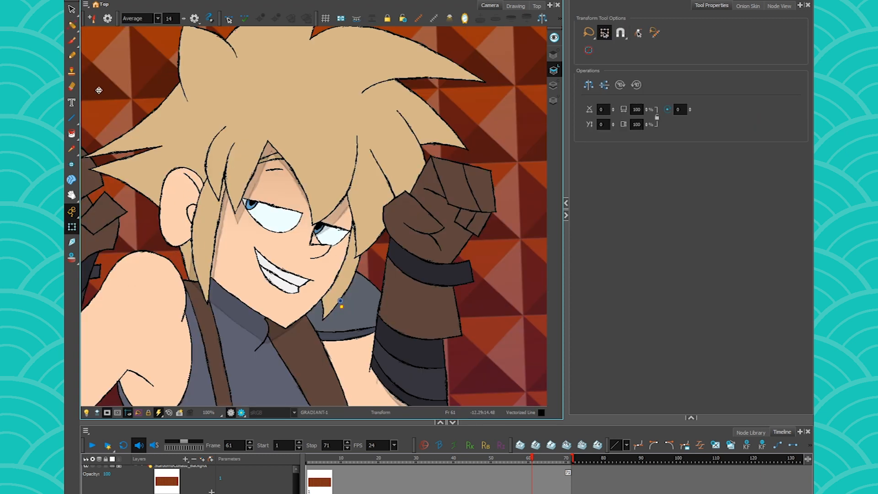
Draw a long, slightly curved vertical stroke beside the Pencil Line label using the Pencil 3 preset at maximum size 43.2.
{"action": "left_click", "coordinate": [74, 56]}
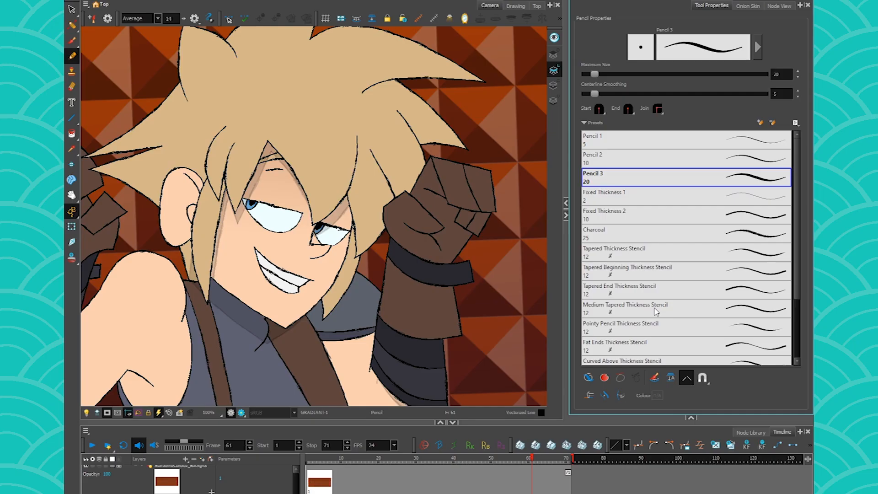
{"action": "left_click", "coordinate": [773, 7]}
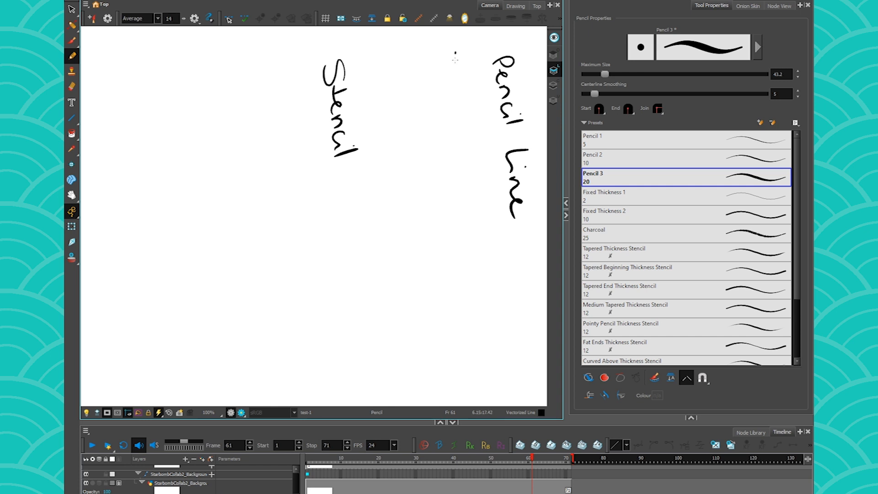
{"action": "mouse_move", "coordinate": [454, 53]}
{"action": "left_mouse_down"}
{"action": "mouse_move", "coordinate": [462, 168]}
{"action": "mouse_move", "coordinate": [431, 346]}
{"action": "left_mouse_up"}
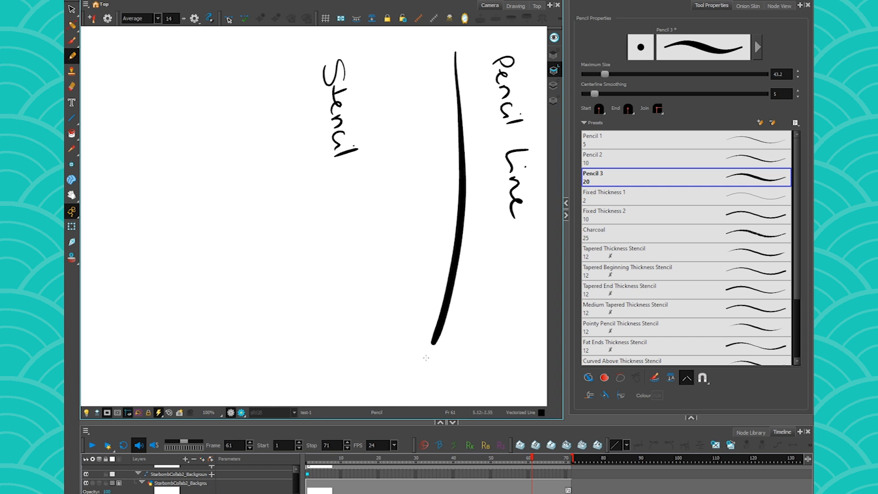
Draw one straight and one curved line beside the Stencil label using the Line tool and the Medium Tapered Thickness Stencil preset.
{"action": "left_click", "coordinate": [72, 118]}
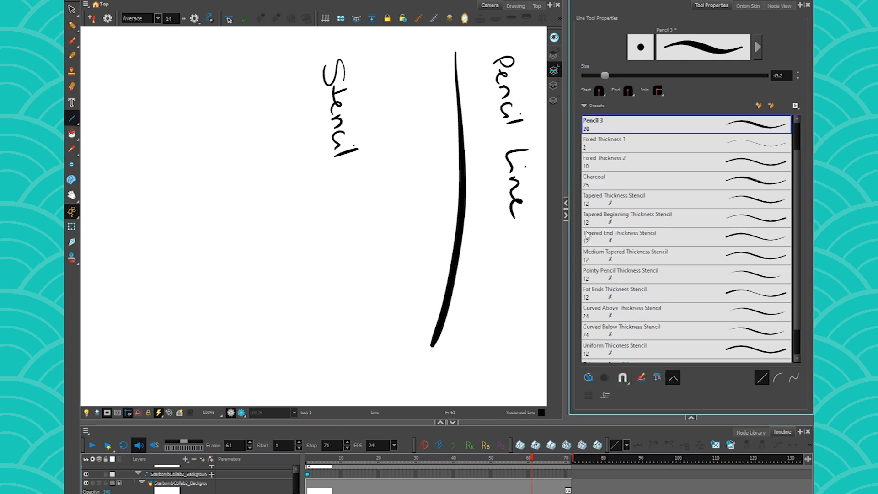
{"action": "left_click", "coordinate": [615, 255]}
{"action": "left_click_drag", "start_coordinate": [276, 56], "coordinate": [285, 363]}
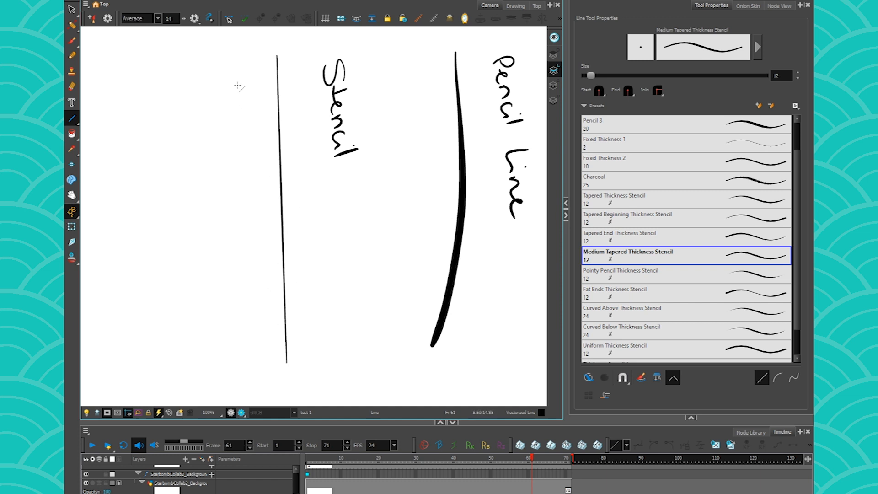
{"action": "mouse_move", "coordinate": [234, 64]}
{"action": "left_mouse_down"}
{"action": "mouse_move", "coordinate": [235, 300]}
{"action": "mouse_move", "coordinate": [133, 141]}
{"action": "left_mouse_up"}
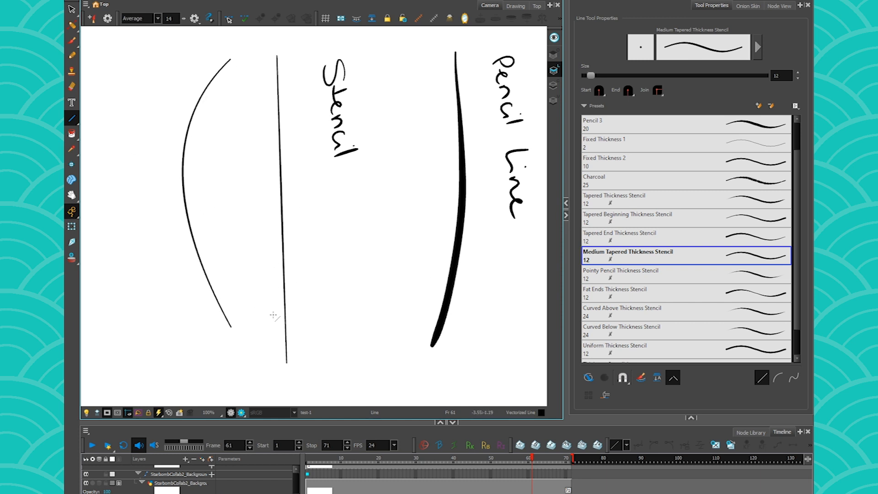
Set the stencil's maximum size to 92.4 and minimum size to 47.3 %, and draw a thick vertical line between the two thin ones.
{"action": "left_click", "coordinate": [757, 48]}
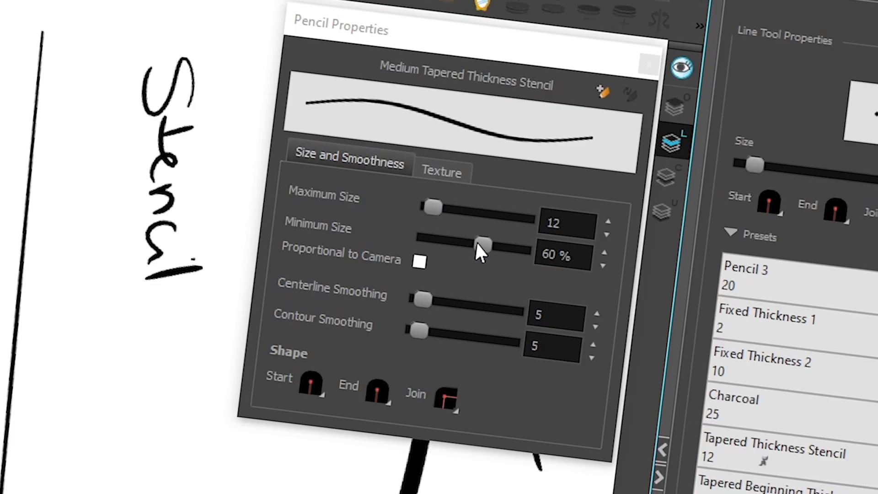
{"action": "left_click_drag", "start_coordinate": [421, 205], "coordinate": [452, 210]}
{"action": "left_click_drag", "start_coordinate": [473, 239], "coordinate": [469, 240]}
{"action": "left_click_drag", "start_coordinate": [252, 64], "coordinate": [243, 380]}
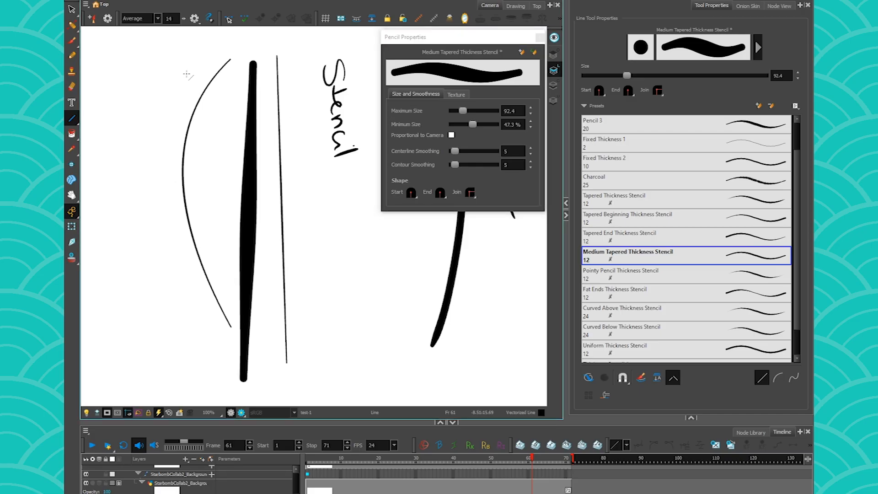
Try two joined thick curves forming an S shape beside the thin arc, and undo both.
{"action": "left_click_drag", "start_coordinate": [180, 47], "coordinate": [156, 292]}
{"action": "left_click_drag", "start_coordinate": [155, 292], "coordinate": [121, 344]}
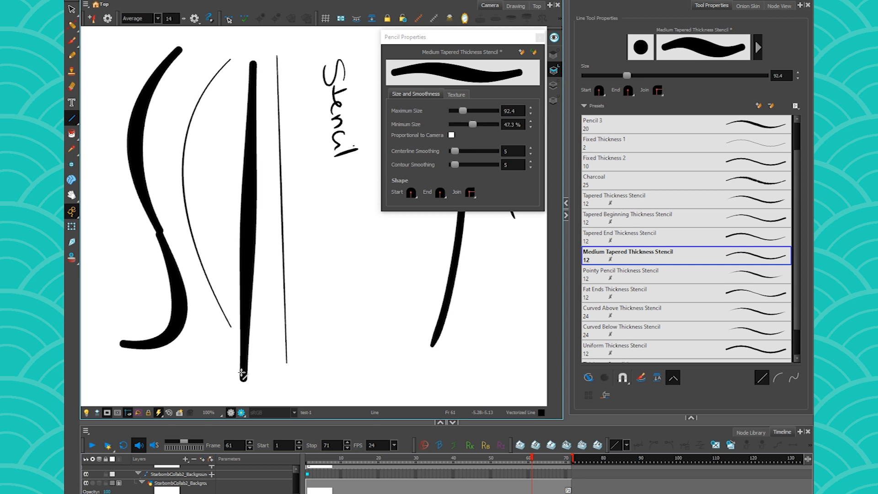
{"action": "key", "text": "ctrl+z"}
{"action": "key", "text": "ctrl+z"}
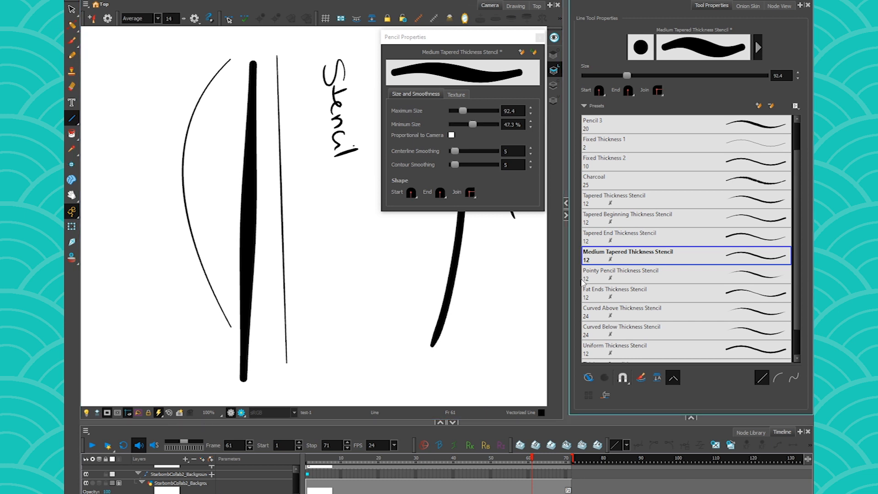
Browse the thickness stencil presets and reselect Medium Tapered Thickness Stencil.
{"action": "left_click", "coordinate": [540, 38]}
{"action": "left_click", "coordinate": [599, 200]}
{"action": "left_click", "coordinate": [598, 221]}
{"action": "left_click", "coordinate": [599, 240]}
{"action": "key", "text": "Down"}
{"action": "key", "text": "Down"}
{"action": "key", "text": "Down"}
{"action": "key", "text": "Down"}
{"action": "left_click", "coordinate": [598, 259]}
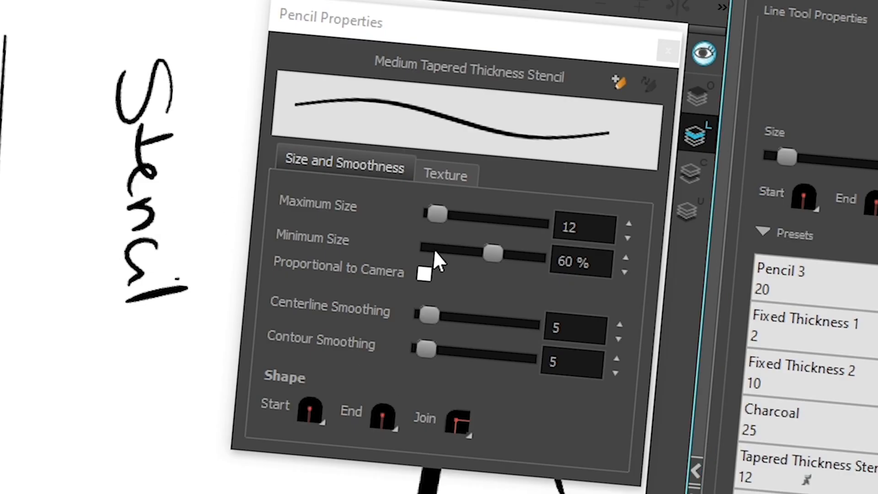
Save the current stencil settings as a new preset named NAME.
{"action": "left_click", "coordinate": [615, 87]}
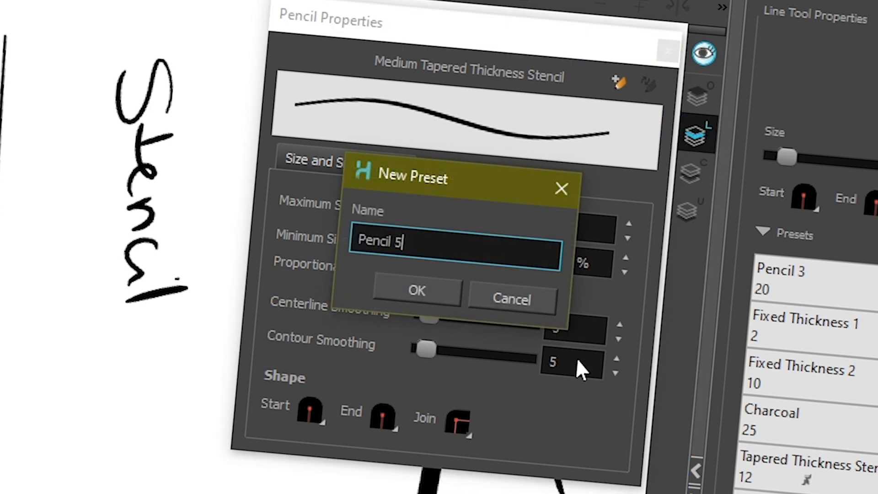
{"action": "type", "text": "NAME"}
{"action": "key", "text": "Return"}
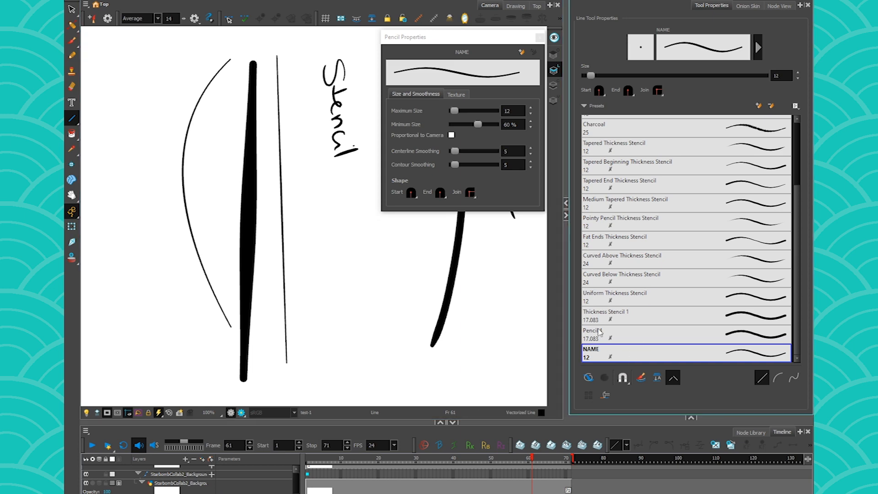
Increase the maximum size of the NAME stencil preset and reposition the Pencil Properties window over the canvas.
{"action": "left_click_drag", "start_coordinate": [454, 111], "coordinate": [463, 110]}
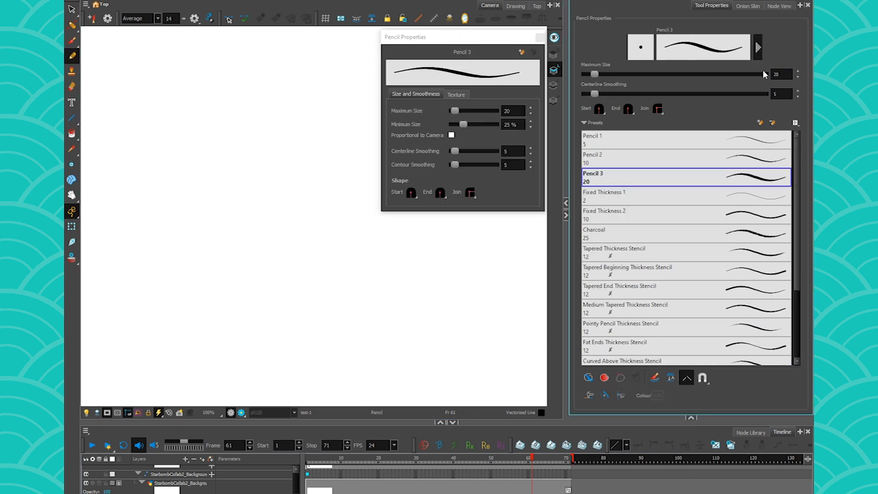
{"action": "left_click_drag", "start_coordinate": [480, 41], "coordinate": [458, 35]}
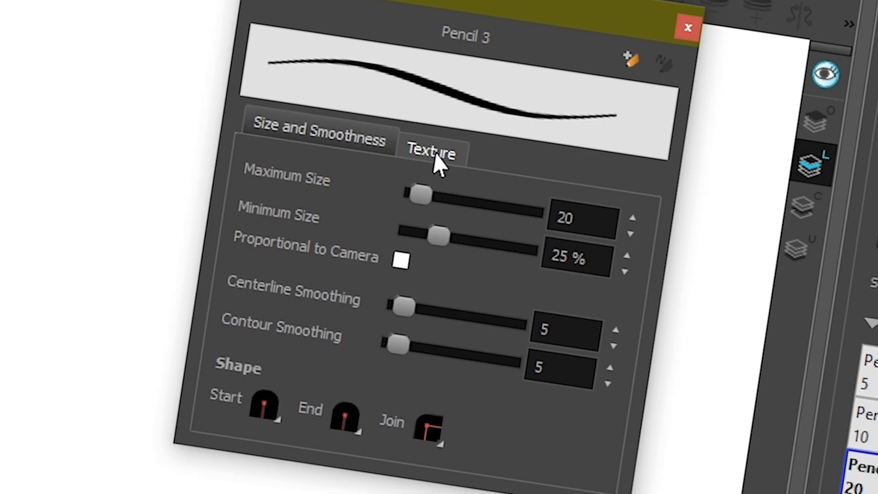
Try the Chalk, Charcoal and Grain textures on Pencil 3, apply the Felt_R... texture, and save it as a new preset named Pencil 5.
{"action": "left_click", "coordinate": [434, 89]}
{"action": "left_click", "coordinate": [355, 238]}
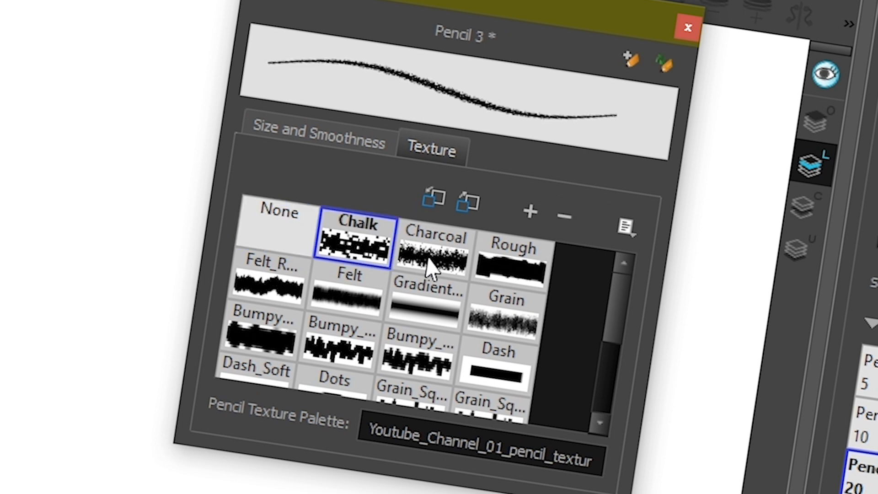
{"action": "left_click", "coordinate": [434, 251]}
{"action": "left_click", "coordinate": [503, 316]}
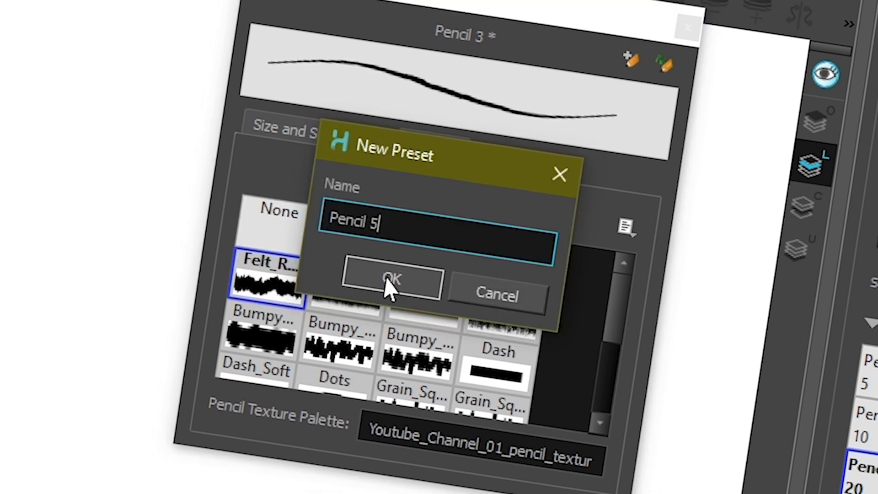
{"action": "left_click", "coordinate": [390, 278]}
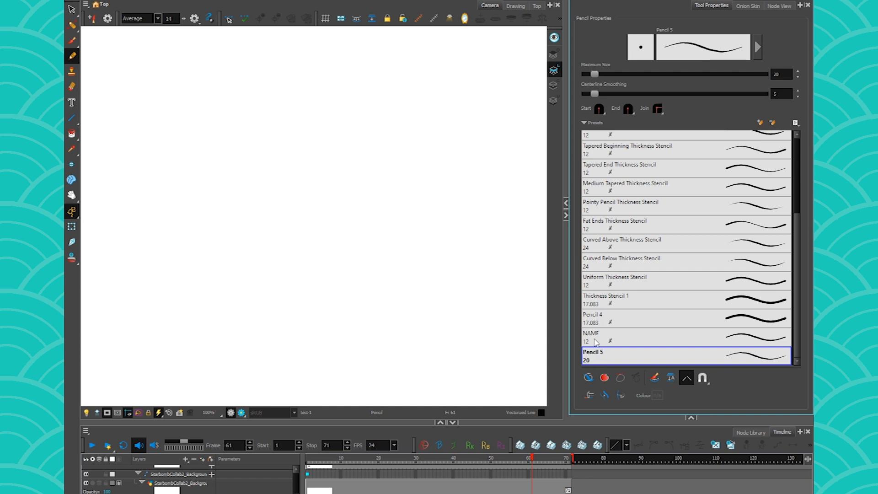
Draw a long zigzag test stroke with the Pencil 5 preset, and try the Brush tool's Chisel Tip preset with another stroke.
{"action": "mouse_move", "coordinate": [509, 151]}
{"action": "left_mouse_down"}
{"action": "mouse_move", "coordinate": [447, 90]}
{"action": "mouse_move", "coordinate": [261, 165]}
{"action": "mouse_move", "coordinate": [221, 314]}
{"action": "left_mouse_up"}
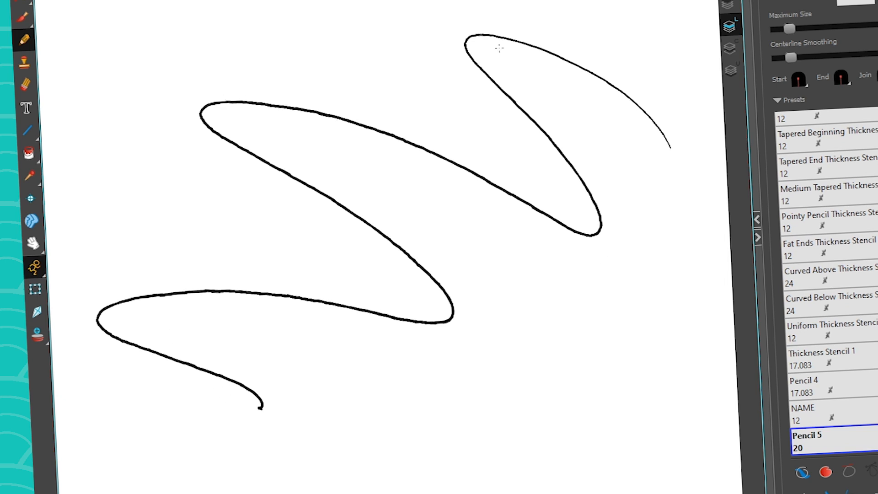
{"action": "left_click", "coordinate": [21, 17]}
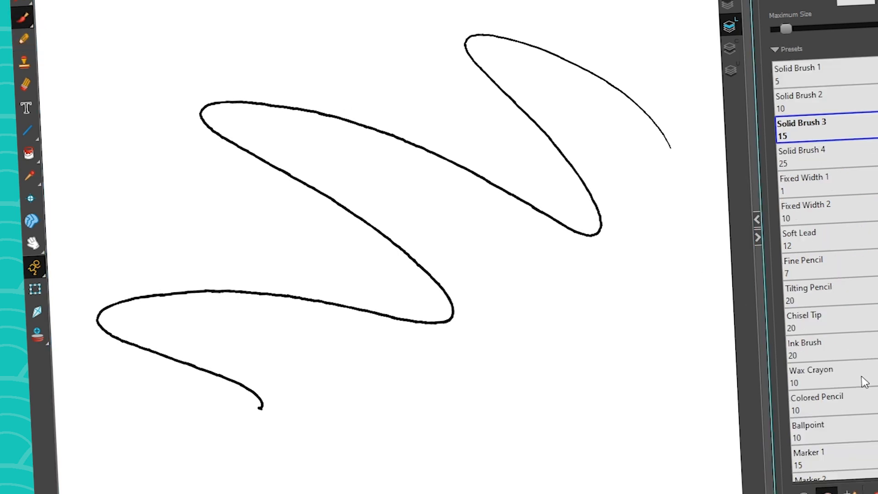
{"action": "left_click", "coordinate": [815, 311]}
{"action": "mouse_move", "coordinate": [613, 186]}
{"action": "left_mouse_down"}
{"action": "mouse_move", "coordinate": [695, 275]}
{"action": "mouse_move", "coordinate": [401, 464]}
{"action": "left_mouse_up"}
{"action": "left_click_drag", "start_coordinate": [401, 464], "coordinate": [339, 471]}
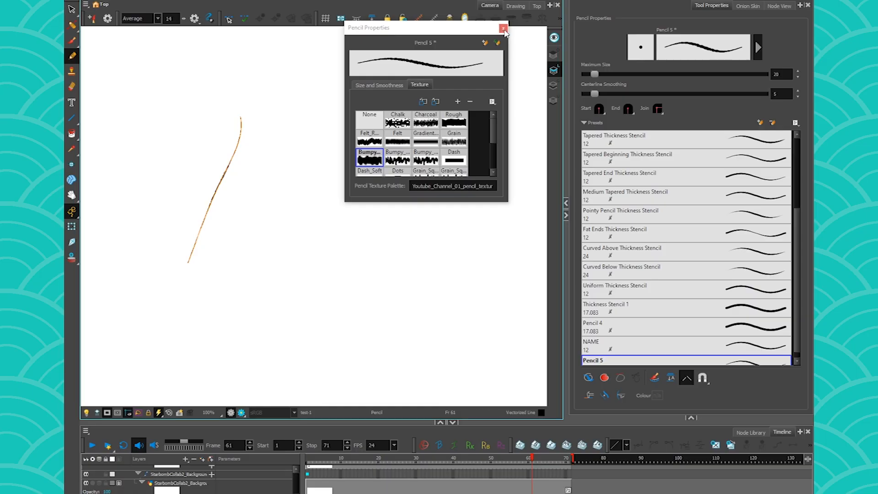
Close the Pencil Properties window and export all the brush presets as a Brush Presets (*.xml) file.
{"action": "key", "text": "Return"}
{"action": "scroll", "coordinate": [768, 259], "scroll_direction": "down", "scroll_amount": 1}
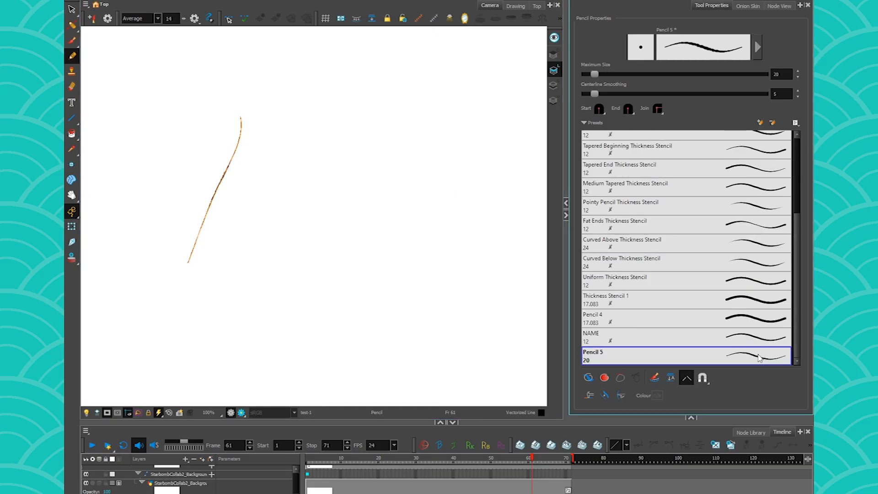
{"action": "left_click", "coordinate": [795, 124]}
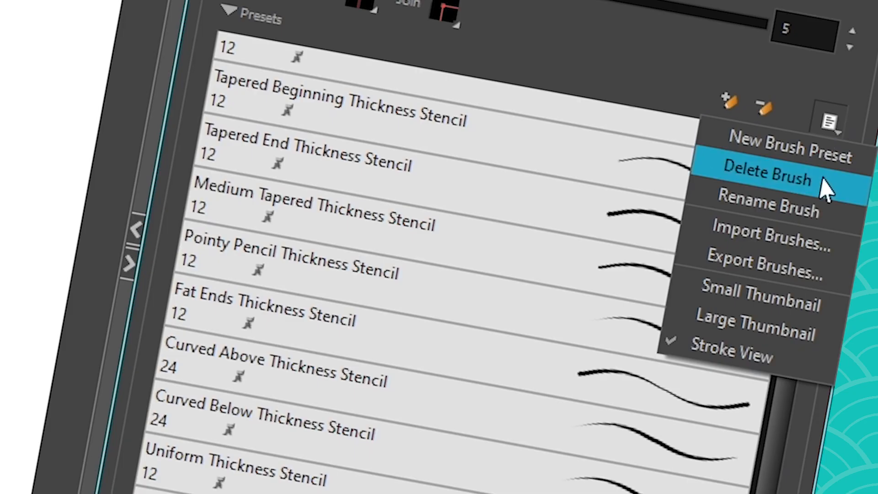
{"action": "left_click", "coordinate": [789, 270]}
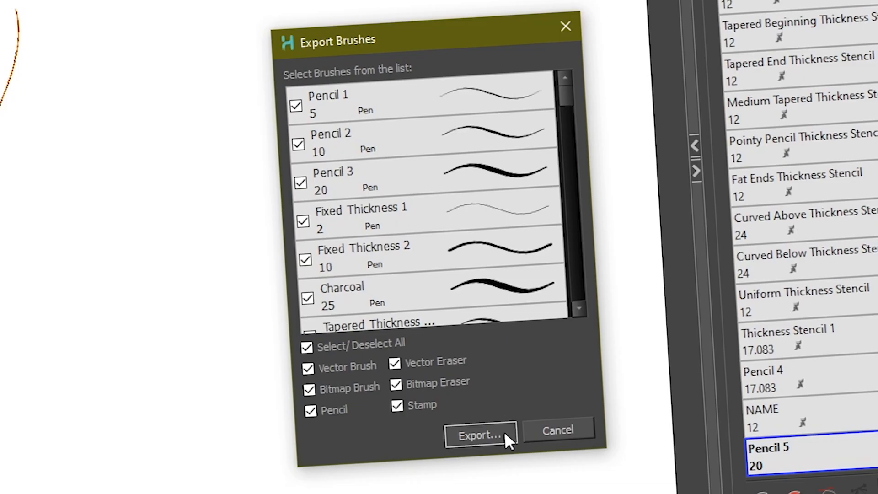
{"action": "left_click", "coordinate": [466, 338]}
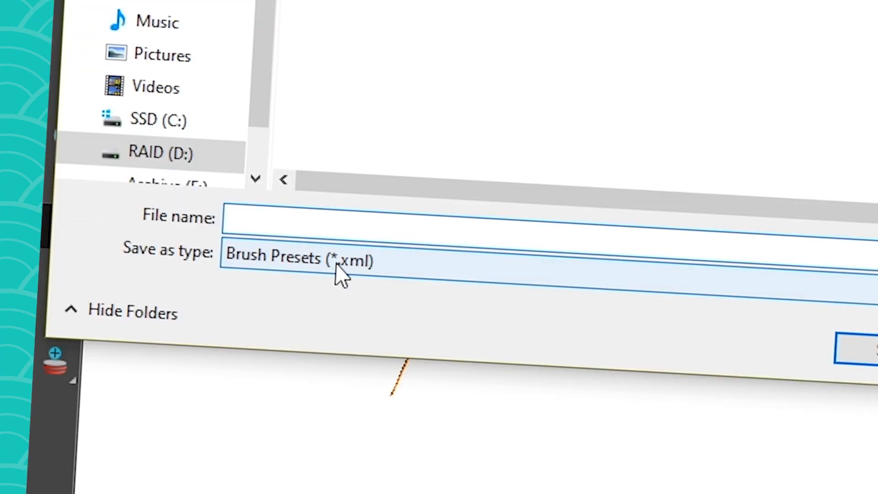
{"action": "left_click", "coordinate": [843, 349]}
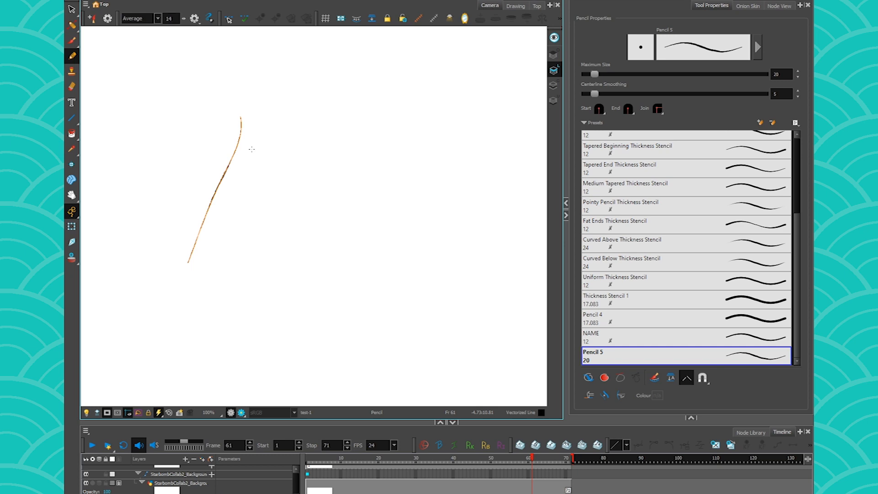